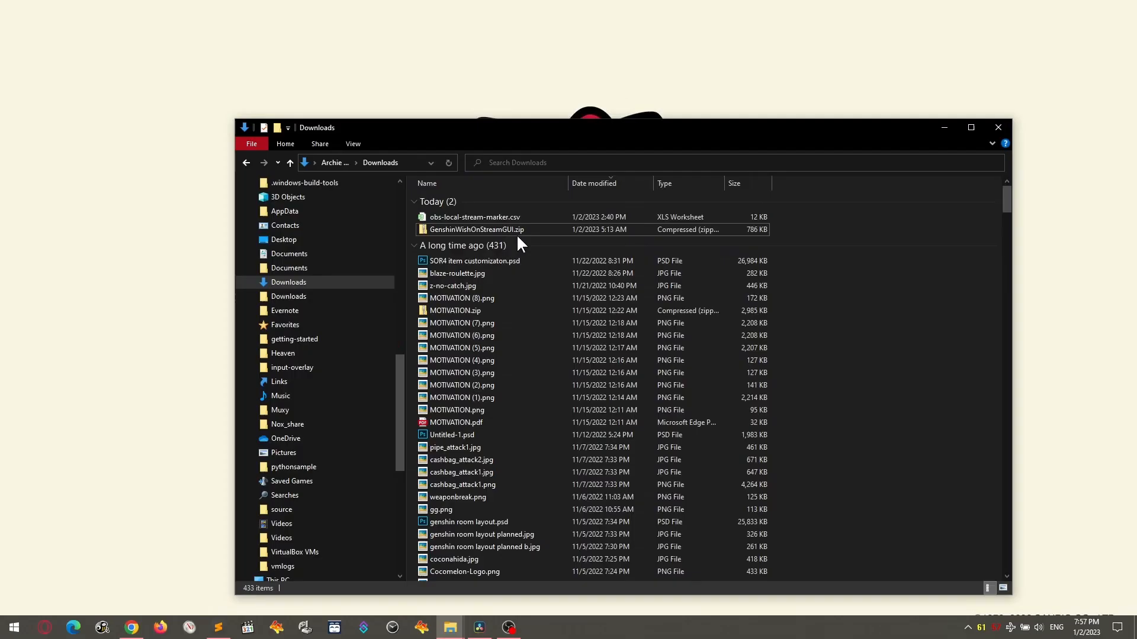
# Extract GenshinWishOnStreamGUI.zip from Downloads to the Desktop
pyautogui.rightClick(517, 231)
pyautogui.moveTo(531, 282)
pyautogui.click(730, 298)
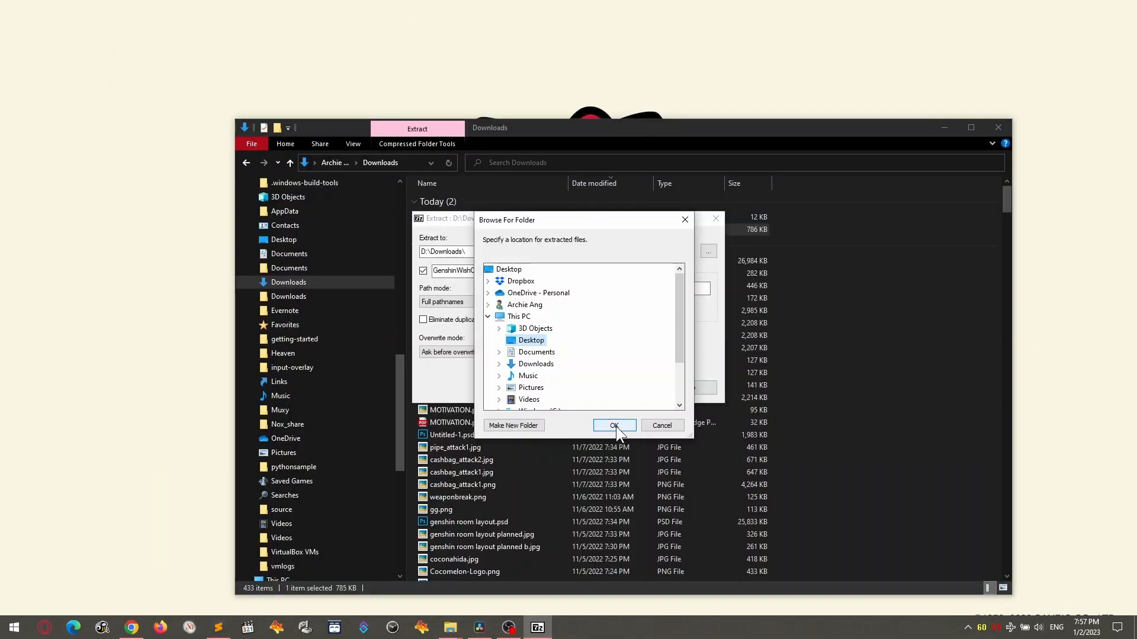
pyautogui.click(617, 427)
pyautogui.click(573, 389)
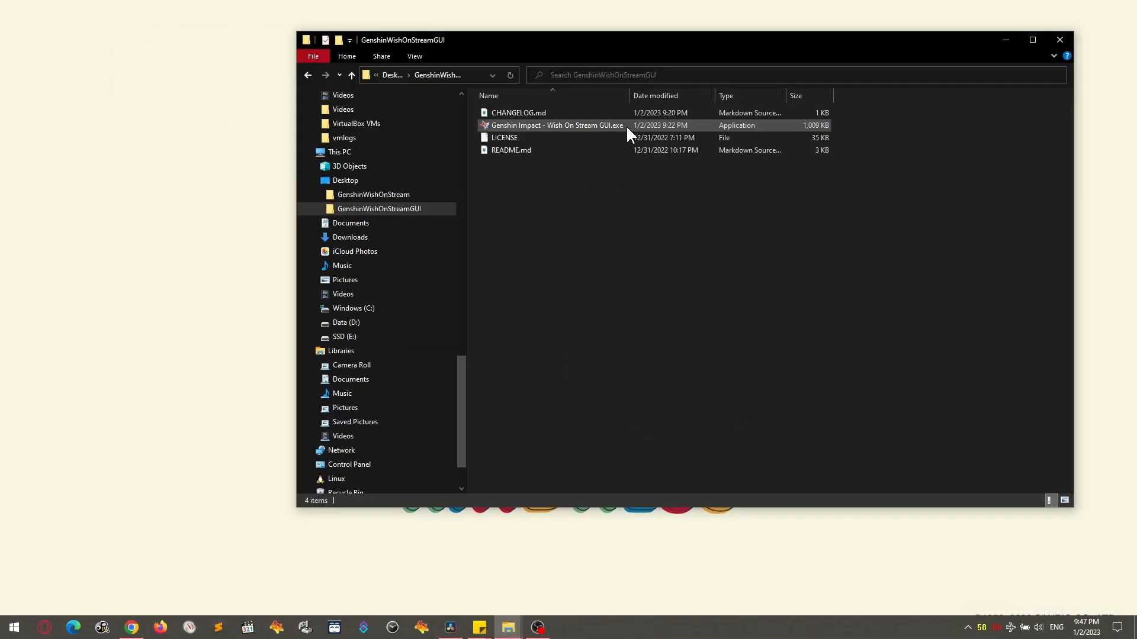
# Launch Genshin Impact - Wish On Stream GUI.exe and set its Genshin Wisher path to the GenshinWishOnStream folder on the Desktop
pyautogui.doubleClick(627, 126)
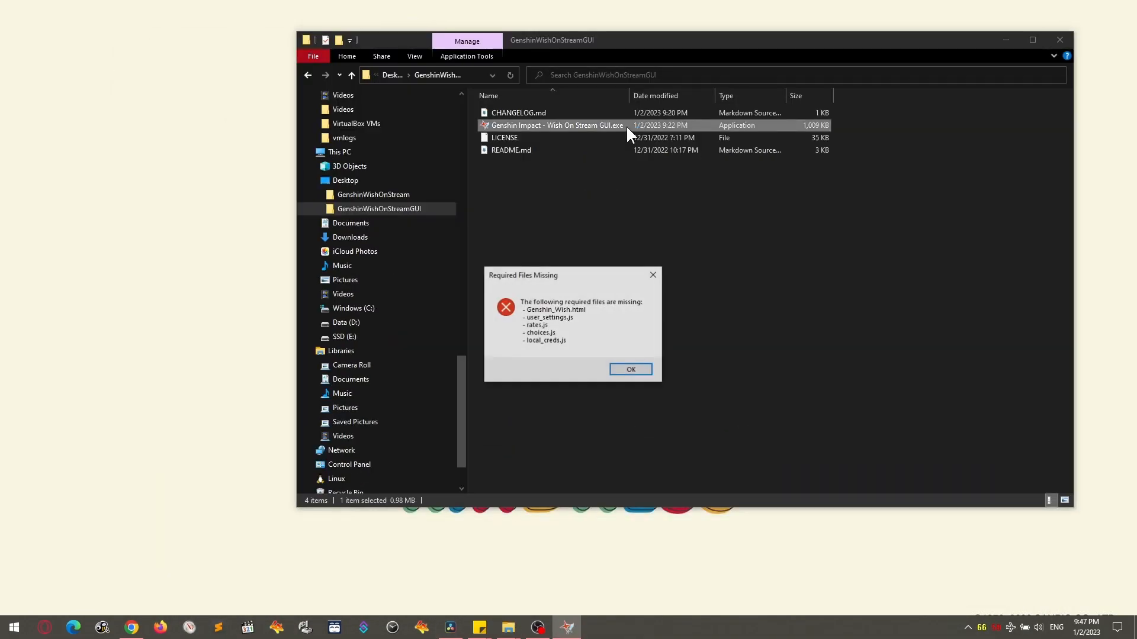
pyautogui.click(624, 371)
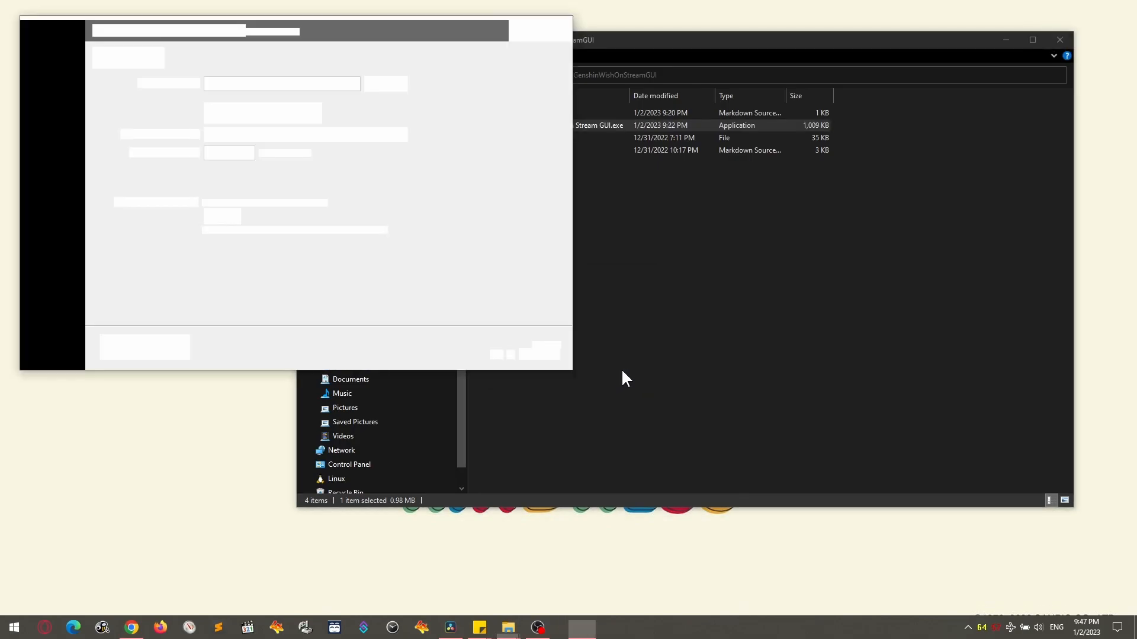
pyautogui.click(225, 217)
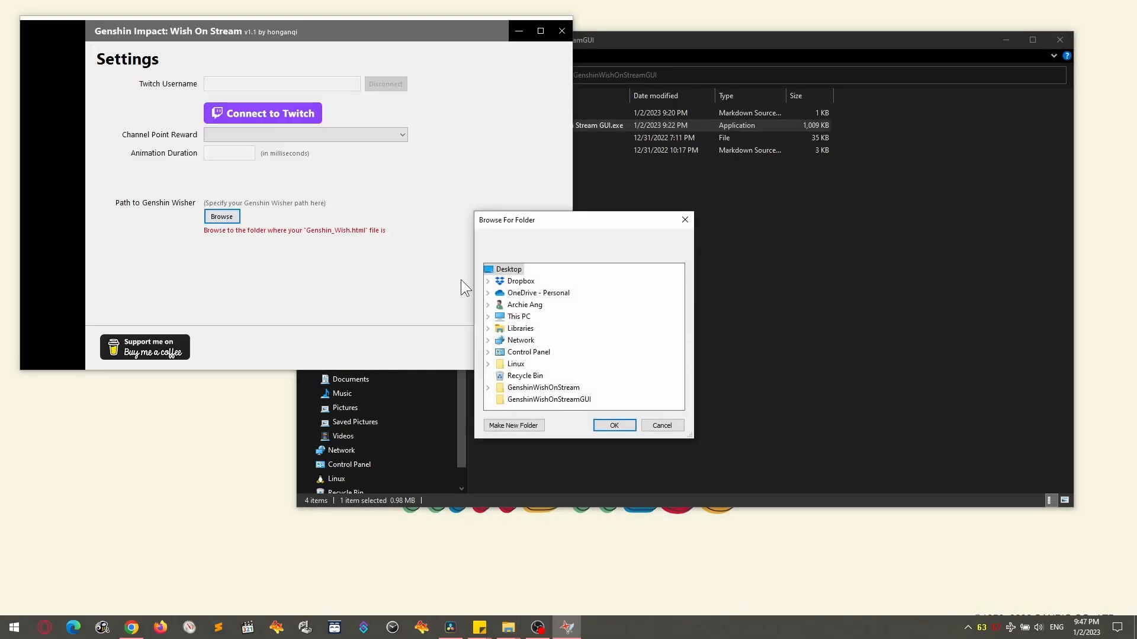
pyautogui.doubleClick(531, 293)
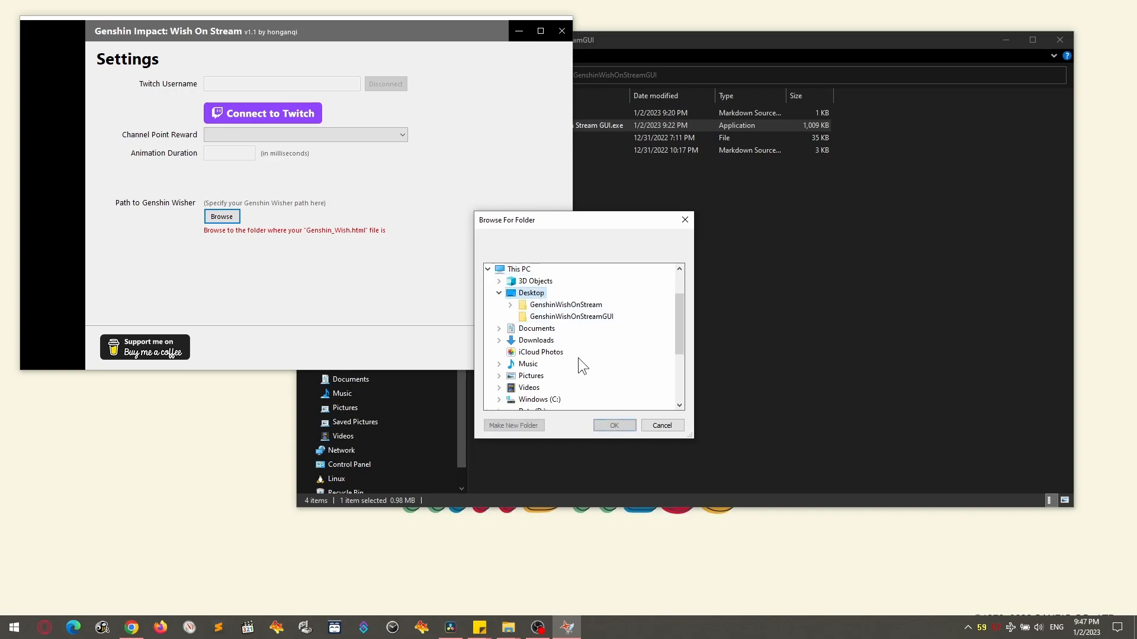
pyautogui.click(565, 305)
pyautogui.click(614, 424)
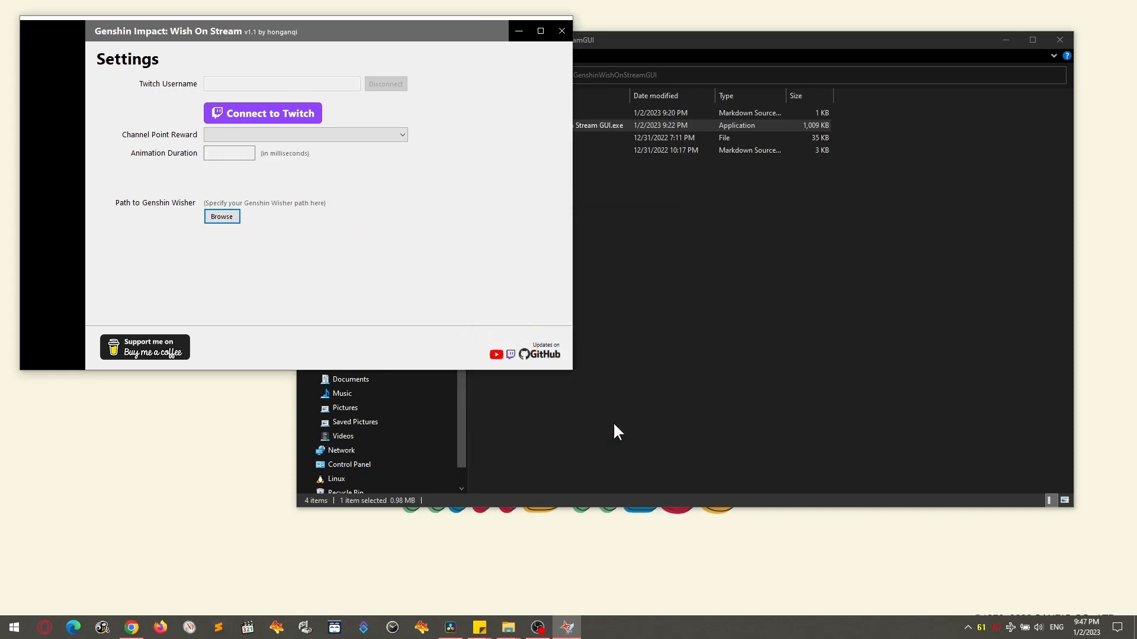
# Start the Twitch connection and open a copy of the authorization link in the incognito browser window
pyautogui.click(314, 119)
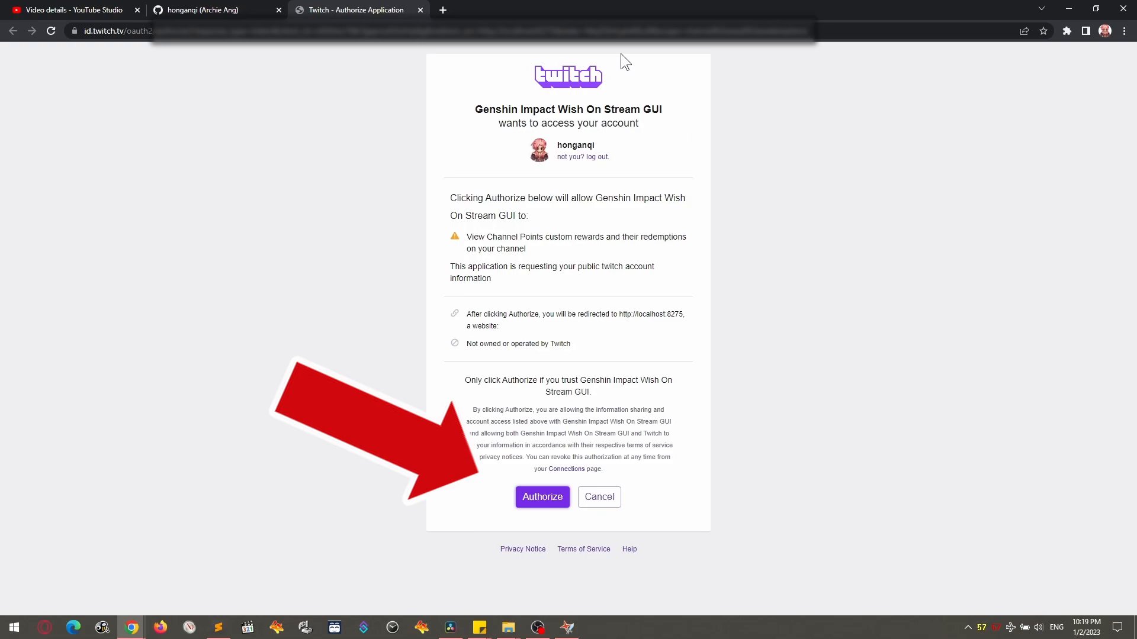
pyautogui.click(603, 34)
pyautogui.rightClick(603, 33)
pyautogui.click(631, 114)
pyautogui.hotkey('alt', 'Tab')
pyautogui.click(110, 33)
pyautogui.rightClick(110, 32)
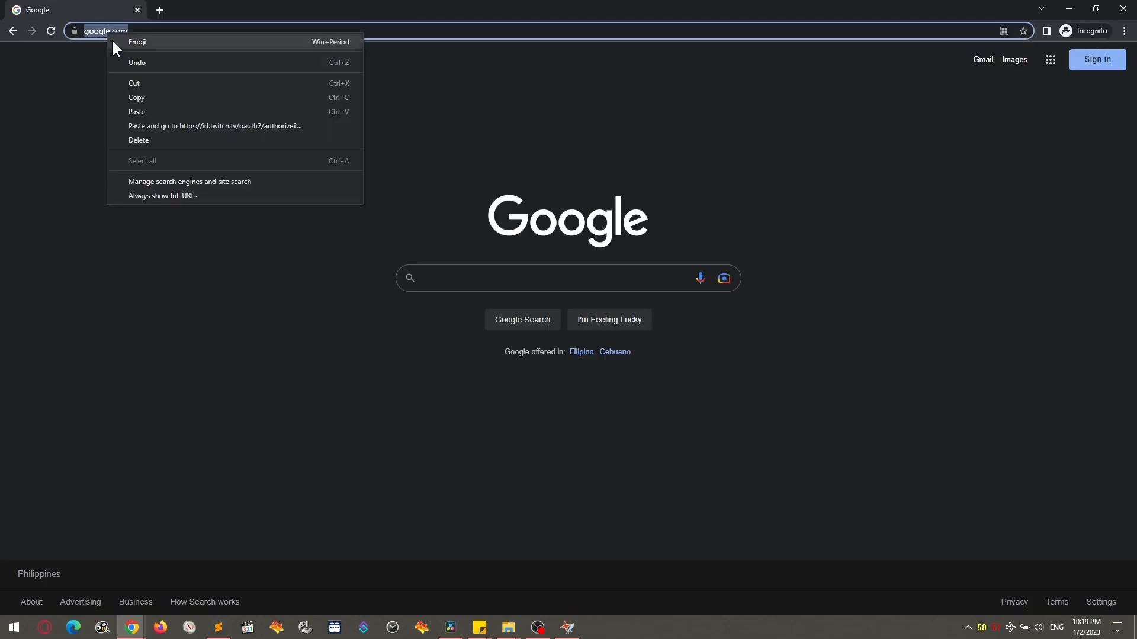
pyautogui.click(149, 112)
pyautogui.press('Return')
pyautogui.hotkey('alt', 'Tab')
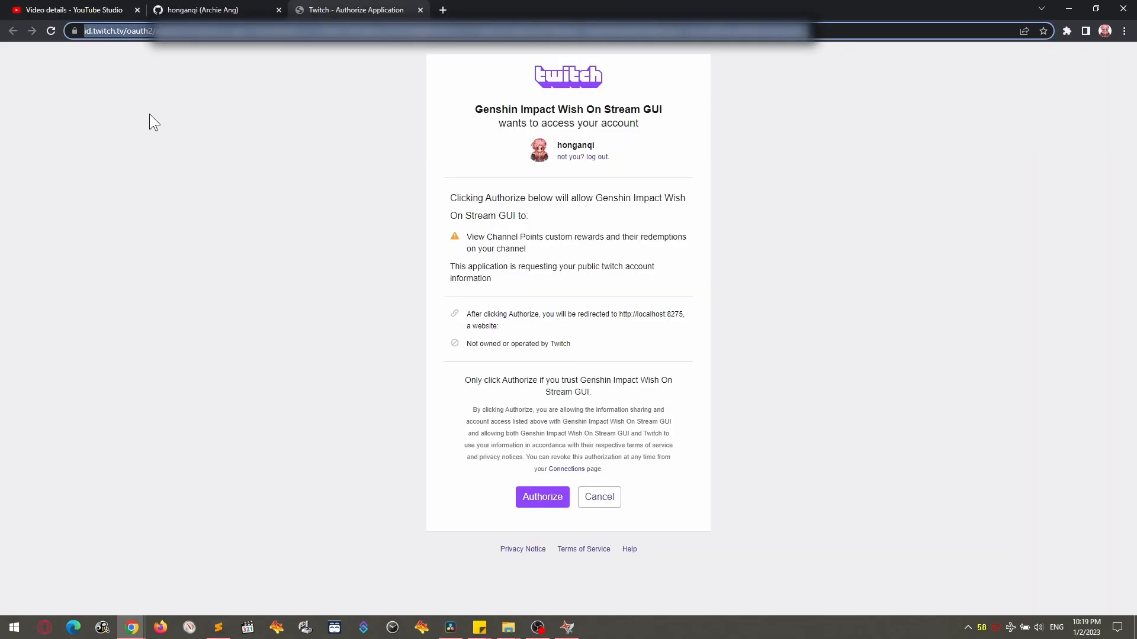
# Authorize Genshin Impact Wish On Stream GUI on Twitch and open the Channel Point Reward choices in its settings
pyautogui.click(536, 499)
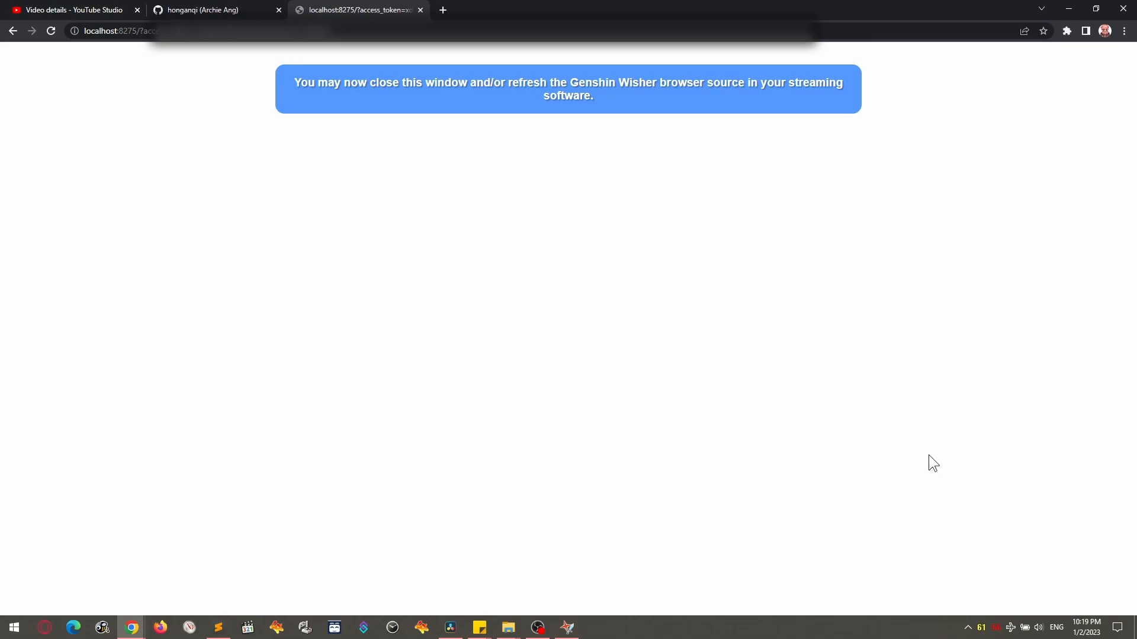
pyautogui.hotkey('alt', 'Tab')
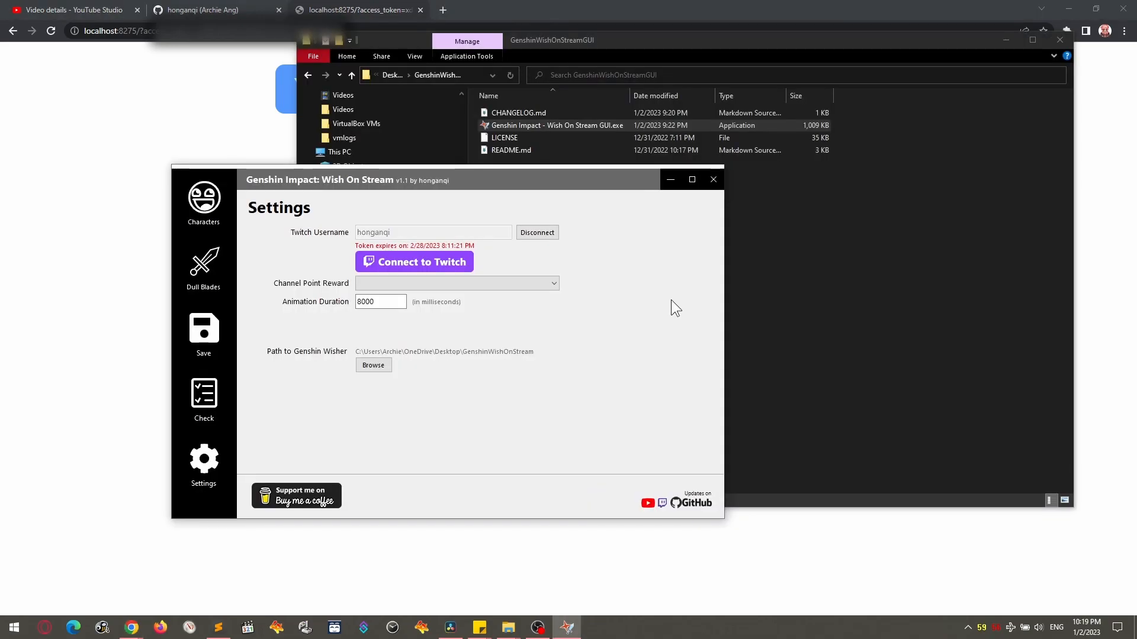
pyautogui.click(537, 285)
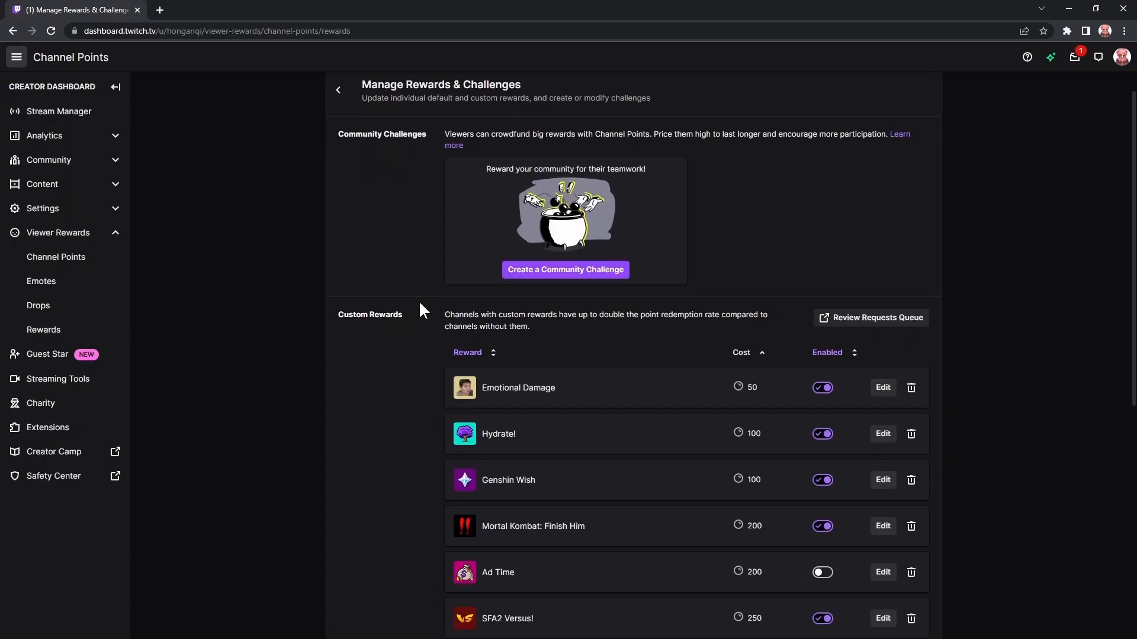
# Start a new custom Twitch reward named "Another Genshin Wish" with the description "yeah" and a cost of 50
pyautogui.scroll(-5, 418, 310)
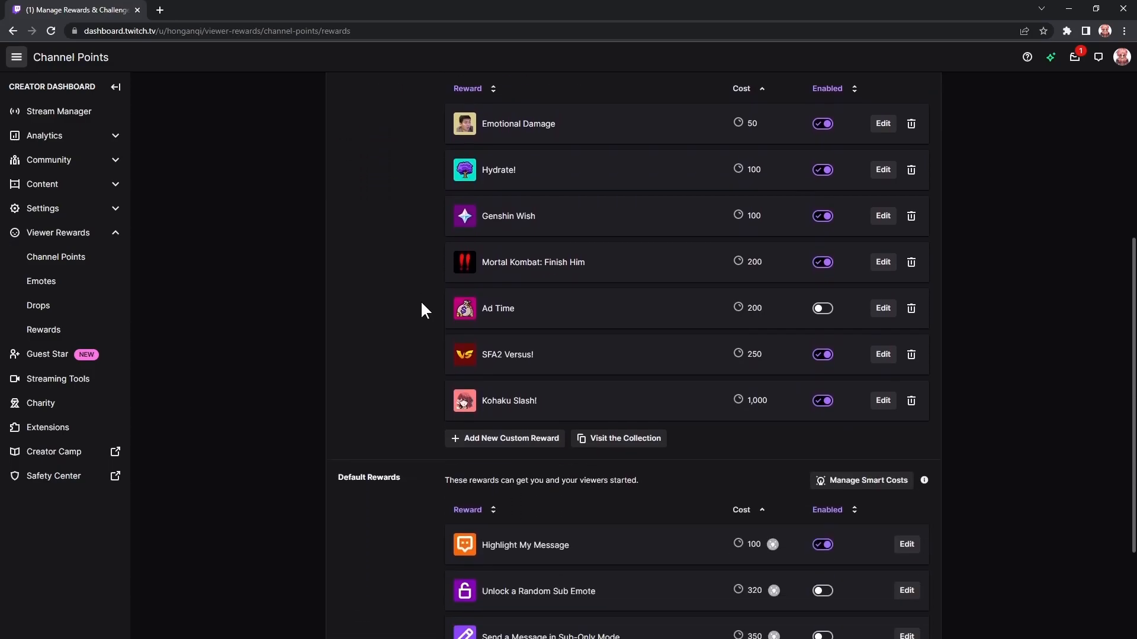
pyautogui.click(524, 448)
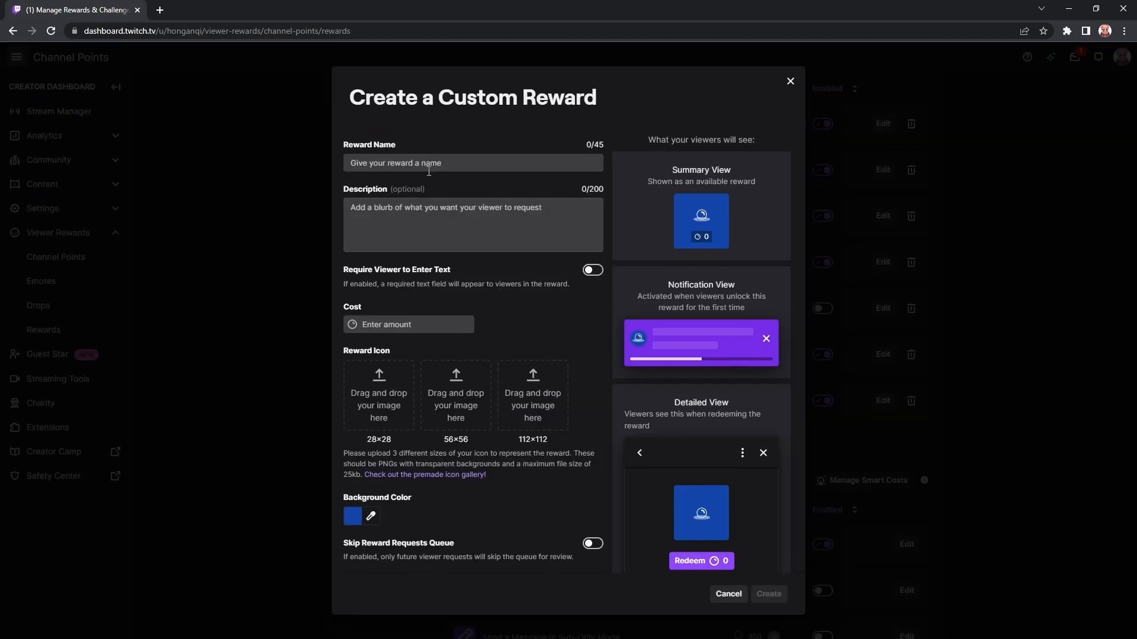
pyautogui.write('Another Genshin Wish')
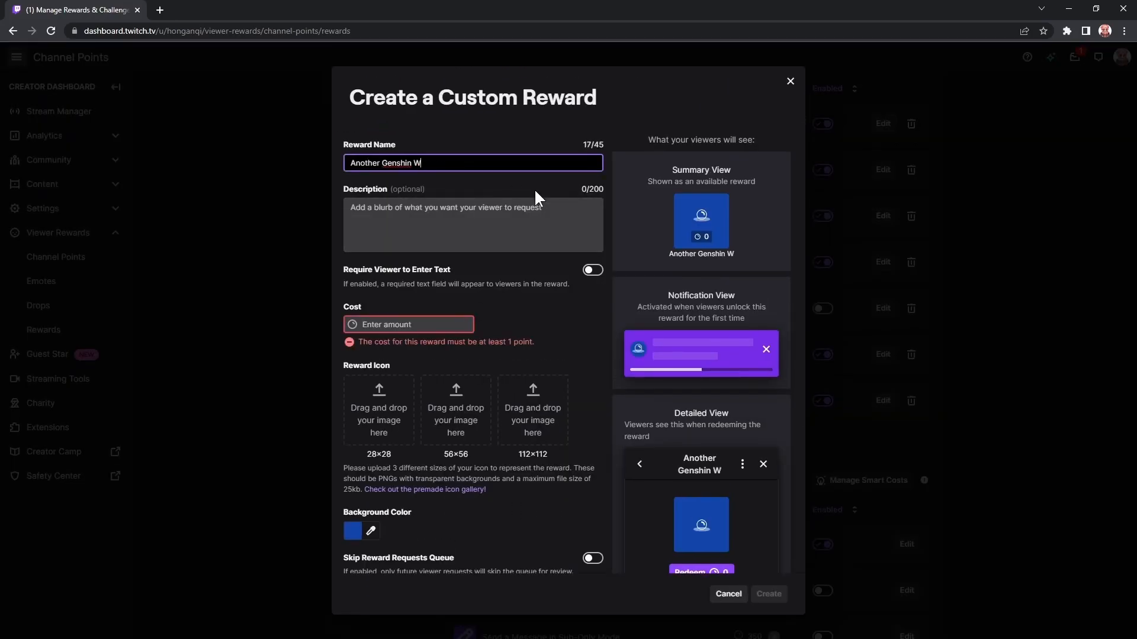
pyautogui.click(525, 222)
pyautogui.write('yeah')
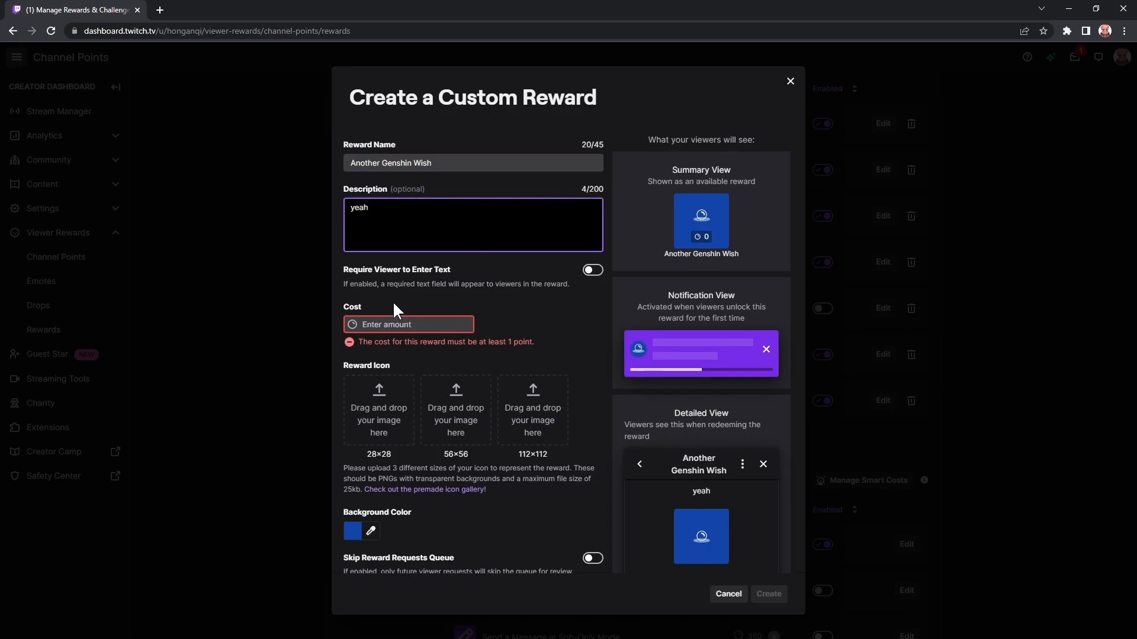
pyautogui.click(374, 326)
pyautogui.write('50')
pyautogui.scroll(-4, 558, 422)
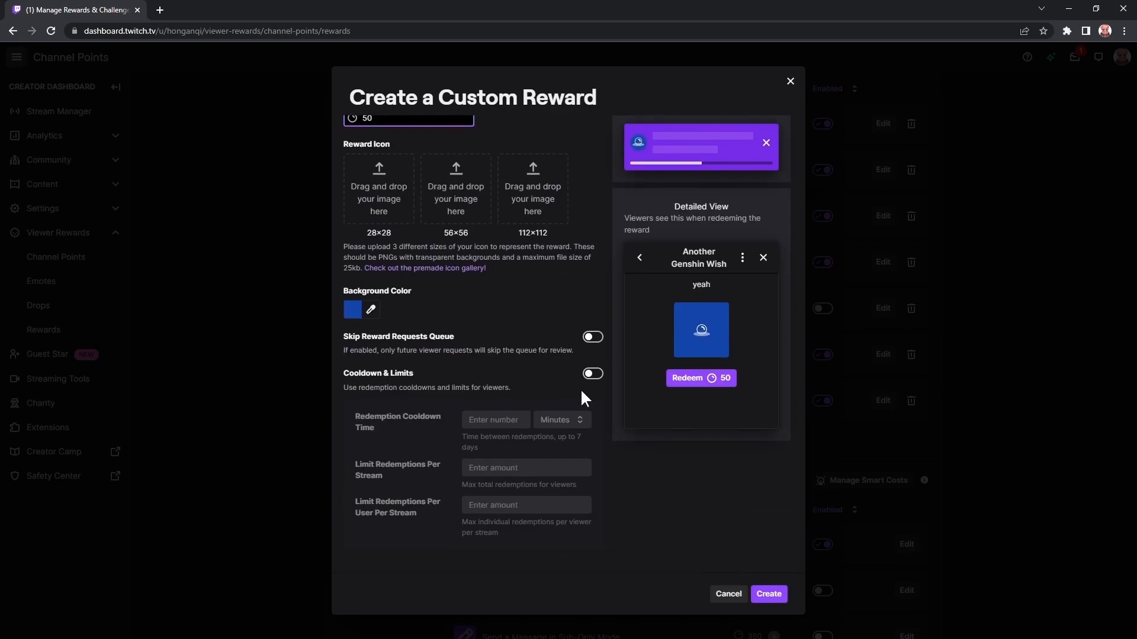
# Enable Cooldown & Limits with a redemption cooldown of 5 minutes and create the reward
pyautogui.click(592, 374)
pyautogui.click(503, 433)
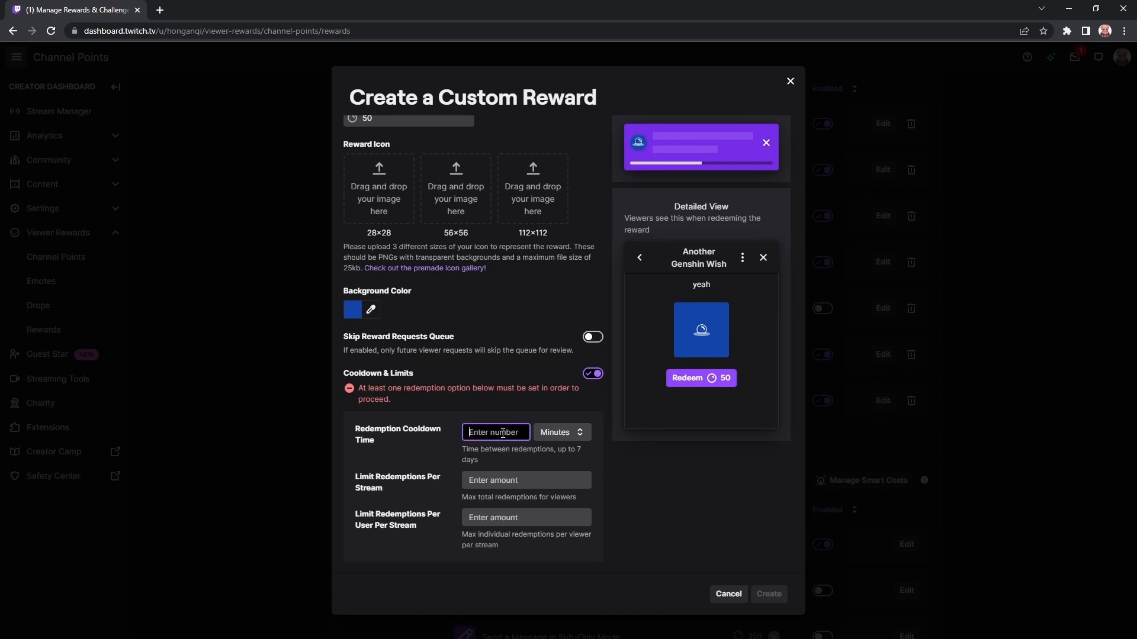
pyautogui.write('5')
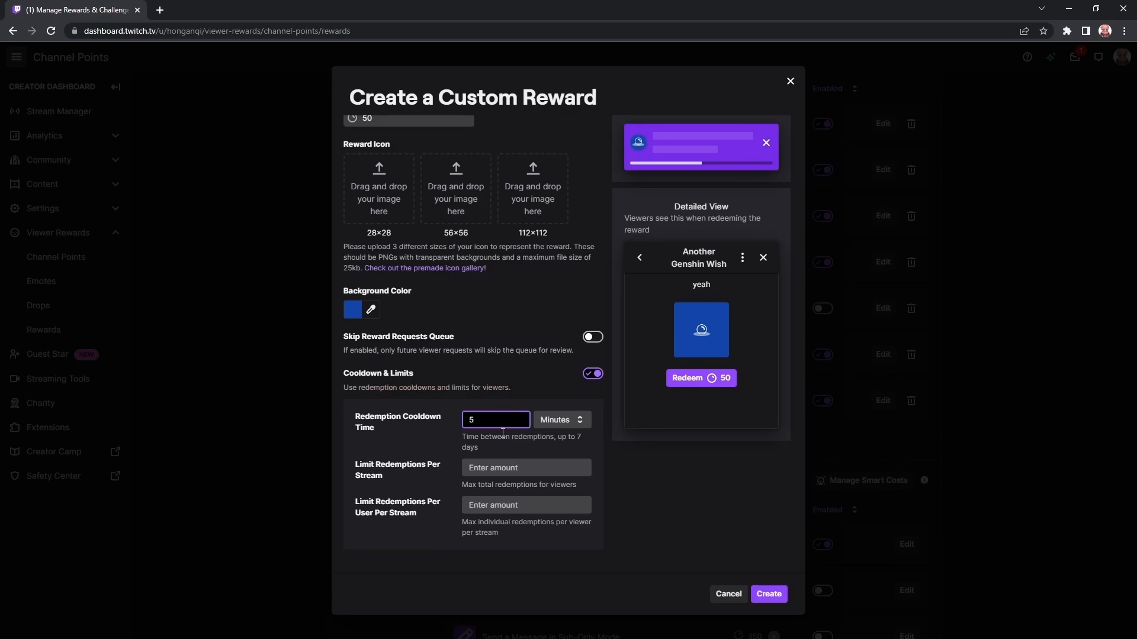
pyautogui.click(512, 505)
pyautogui.click(768, 593)
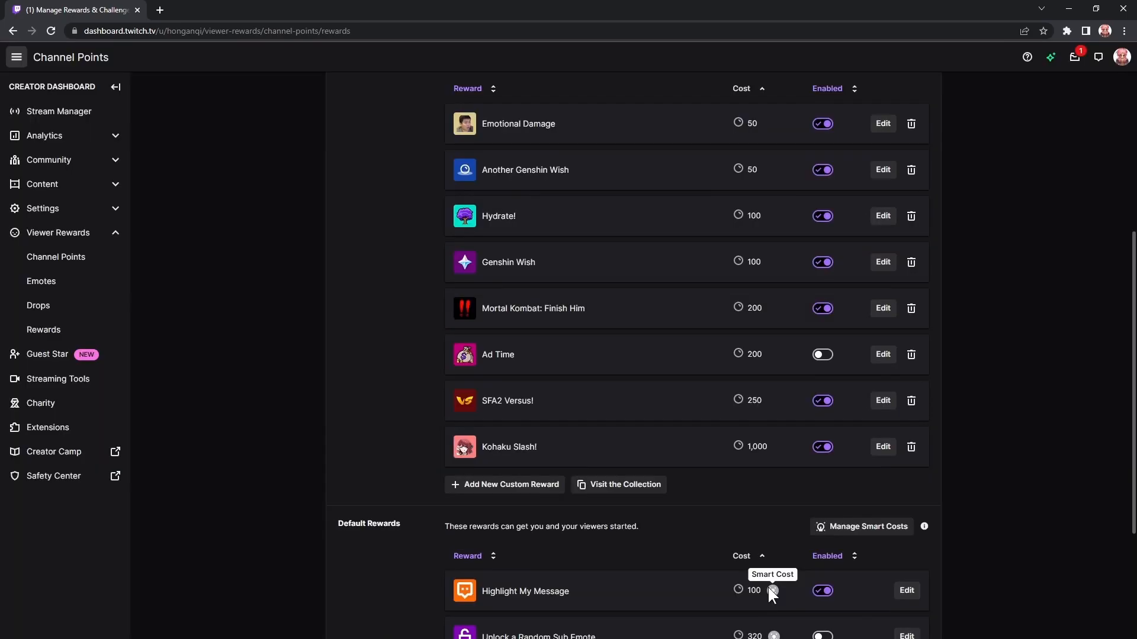
# Switch to OBS and open the channel points rewards in the stream chat
pyautogui.scroll(1, 769, 593)
pyautogui.click(1060, 5)
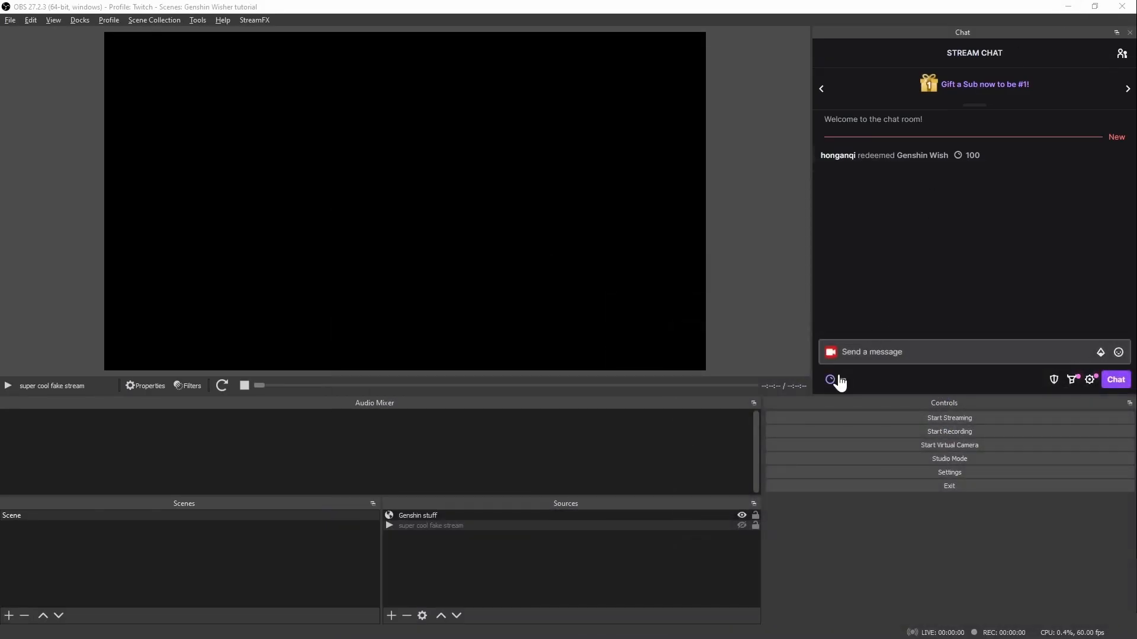
pyautogui.click(841, 373)
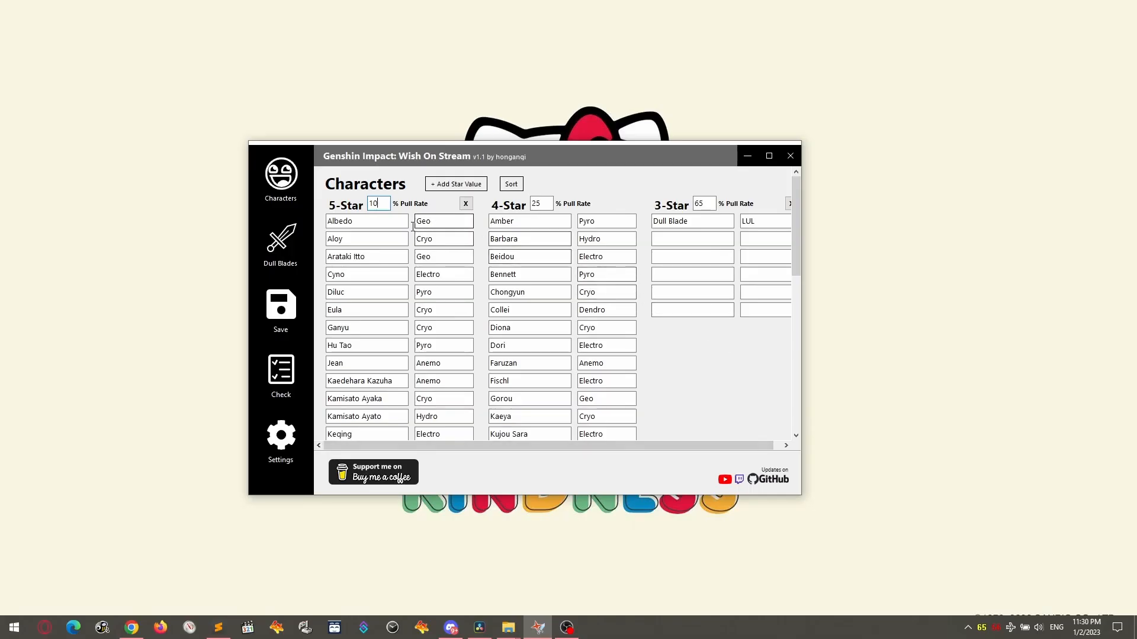
# Try to save the characters with the 5-Star pull rate set to 1%
pyautogui.moveTo(384, 203); pyautogui.dragTo(357, 213)
pyautogui.write('1')
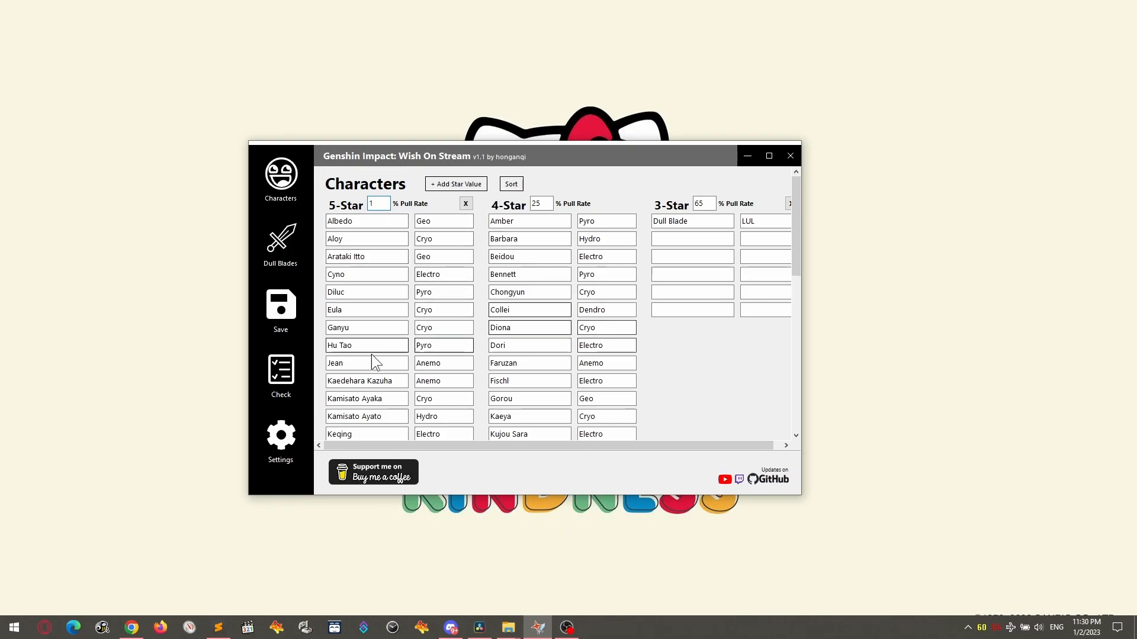
pyautogui.click(290, 322)
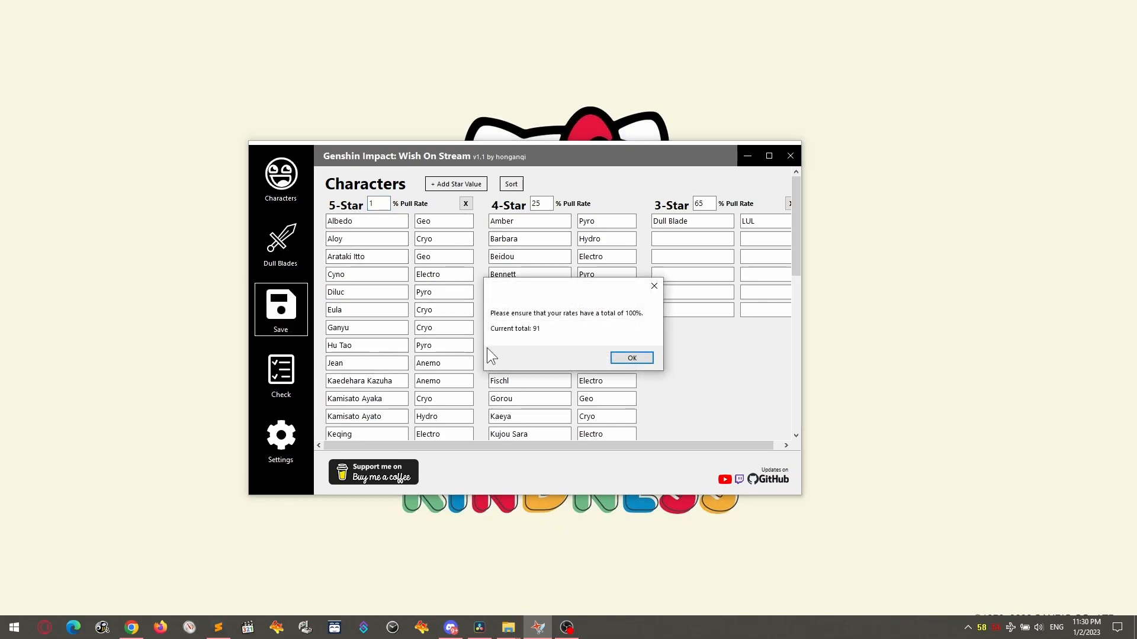
pyautogui.click(629, 357)
pyautogui.click(661, 369)
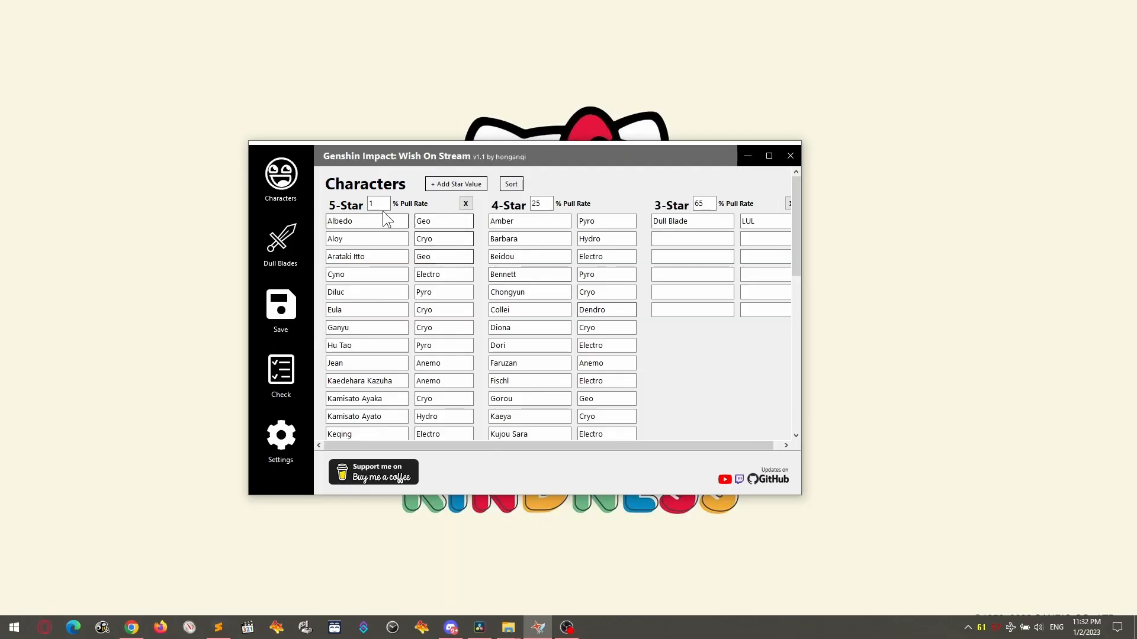
# Set the 5-Star pull rate to 10% and add a 6-star column
pyautogui.click(378, 204)
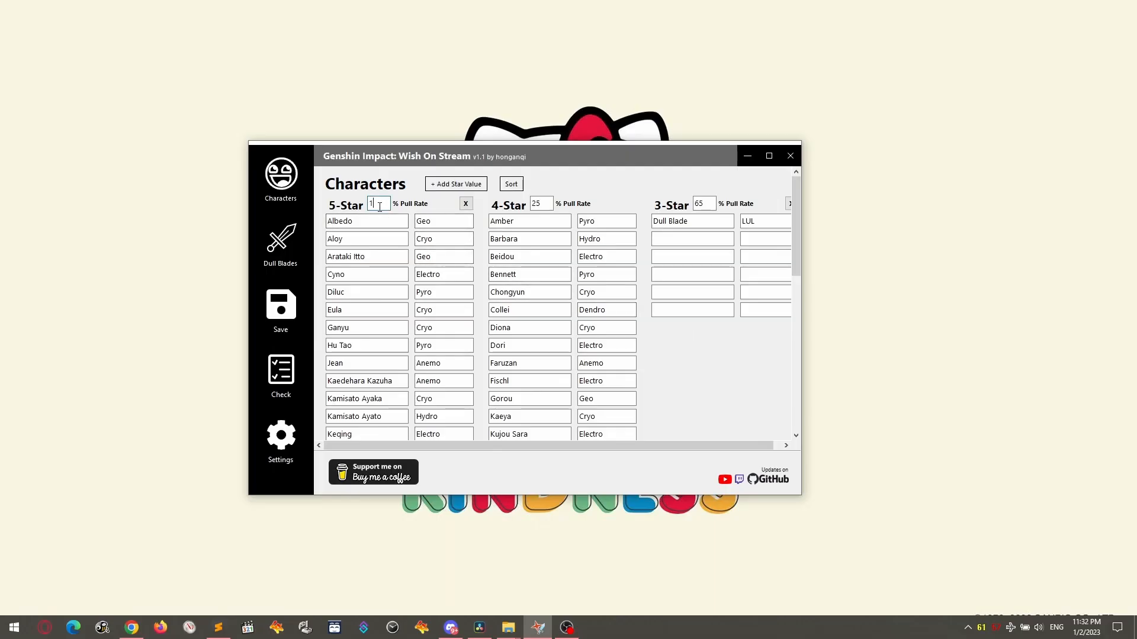
pyautogui.click(463, 184)
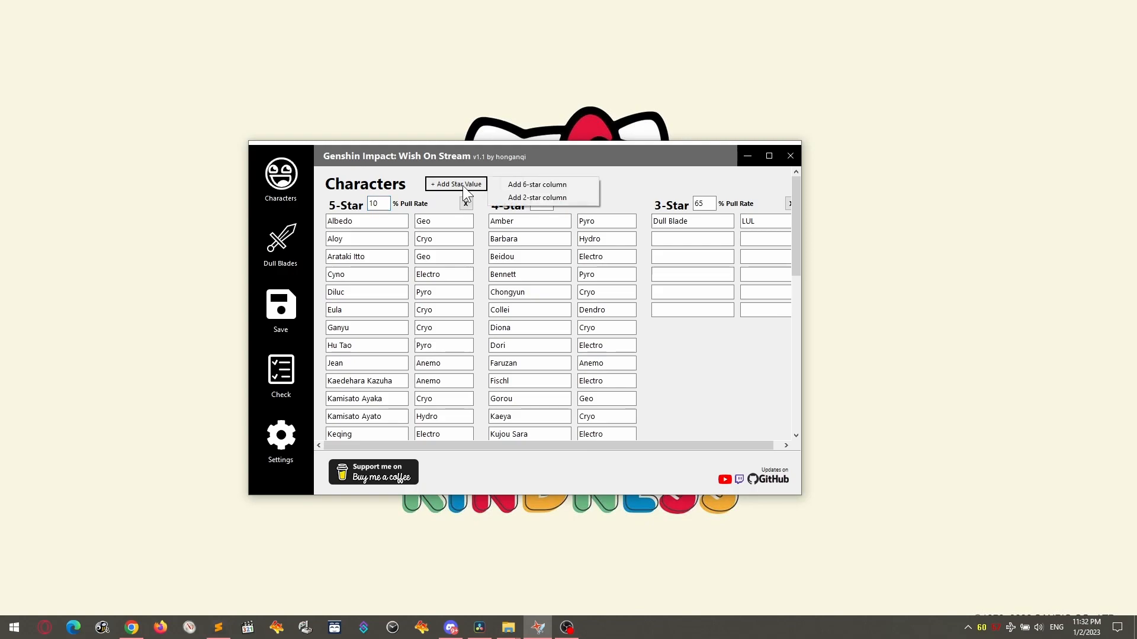
pyautogui.click(523, 184)
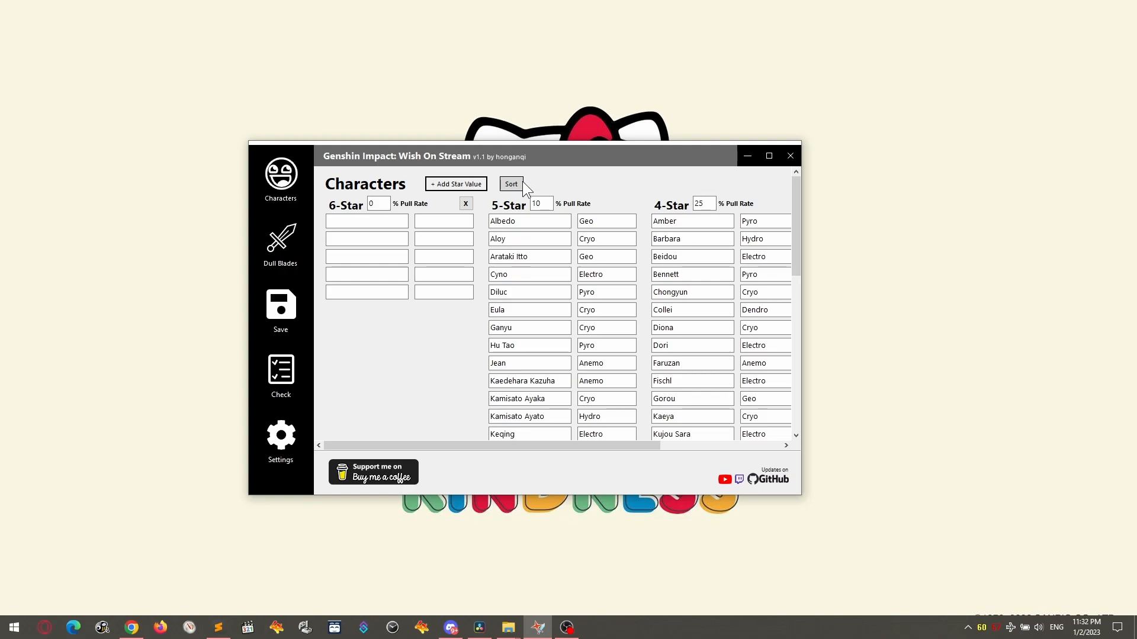
# Enter a custom character with the element LUL in the 6-Star column, with pull rates of 1% for 6-Star and 9% for 5-Star
pyautogui.click(390, 221)
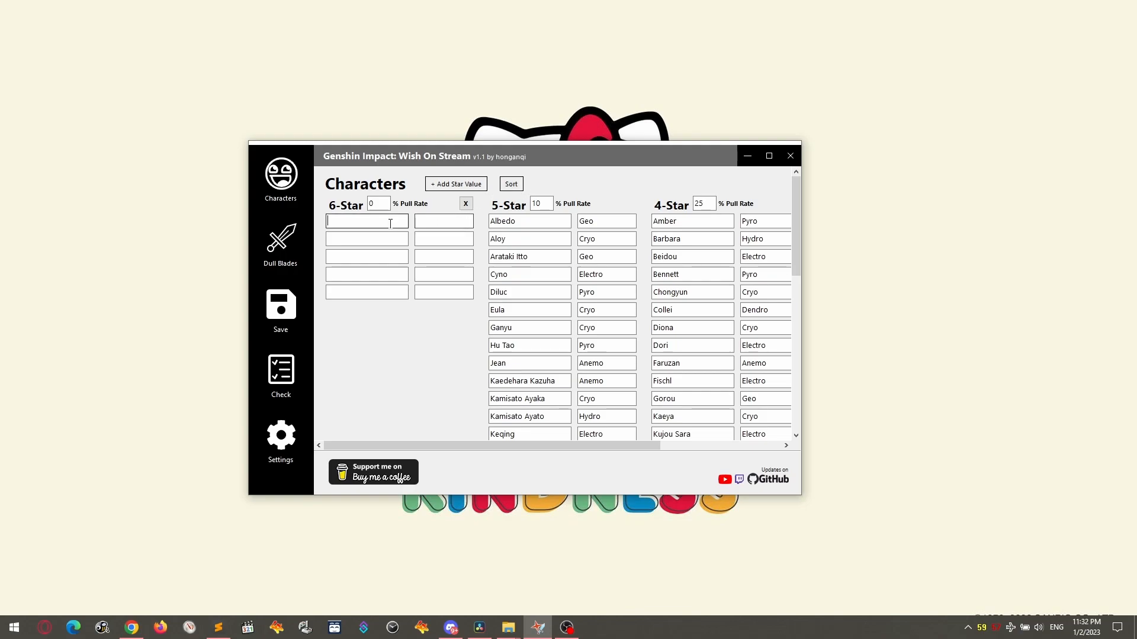
pyautogui.write('Archie')
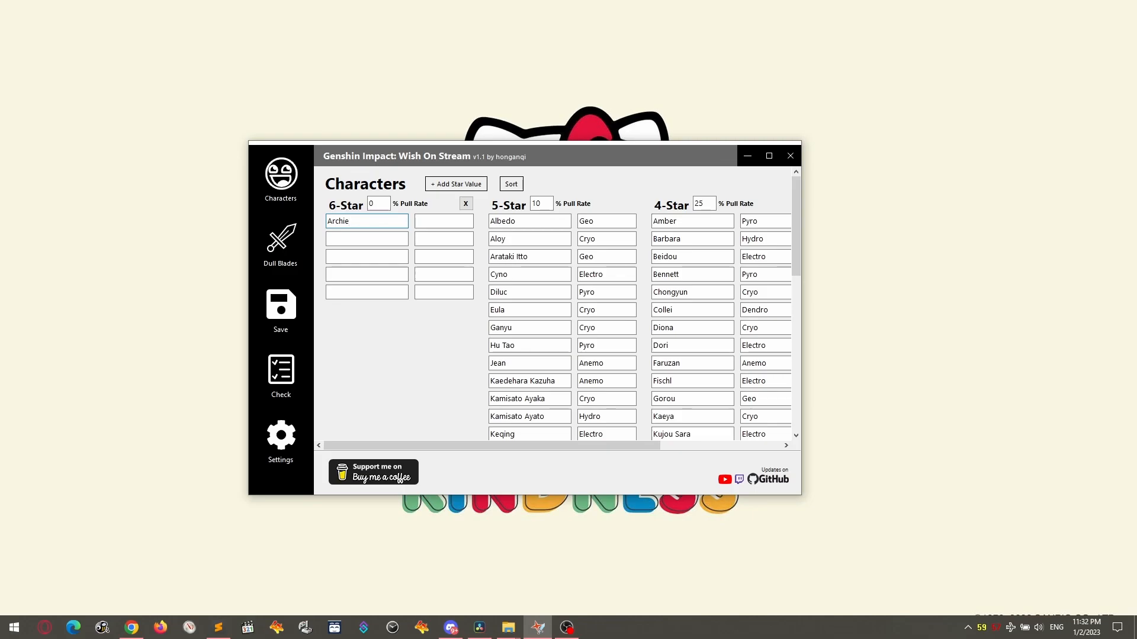
pyautogui.write('Archie.png')
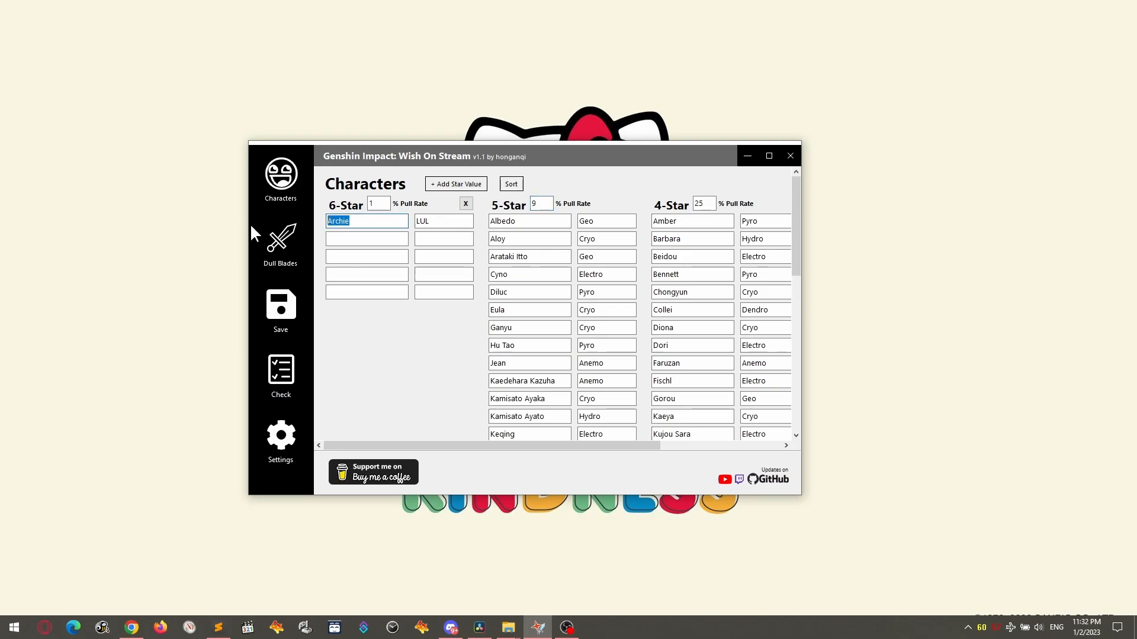
# Clear the custom character's name in the 6-Star column and sort the character lists
pyautogui.press('BackSpace')
pyautogui.click(511, 185)
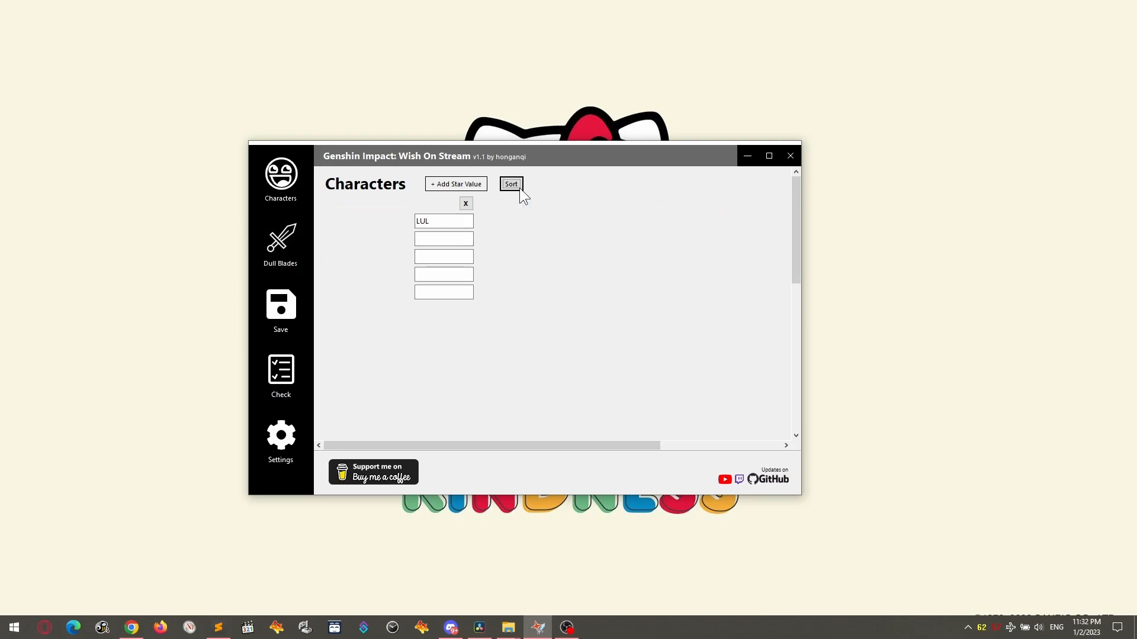
pyautogui.click(522, 290)
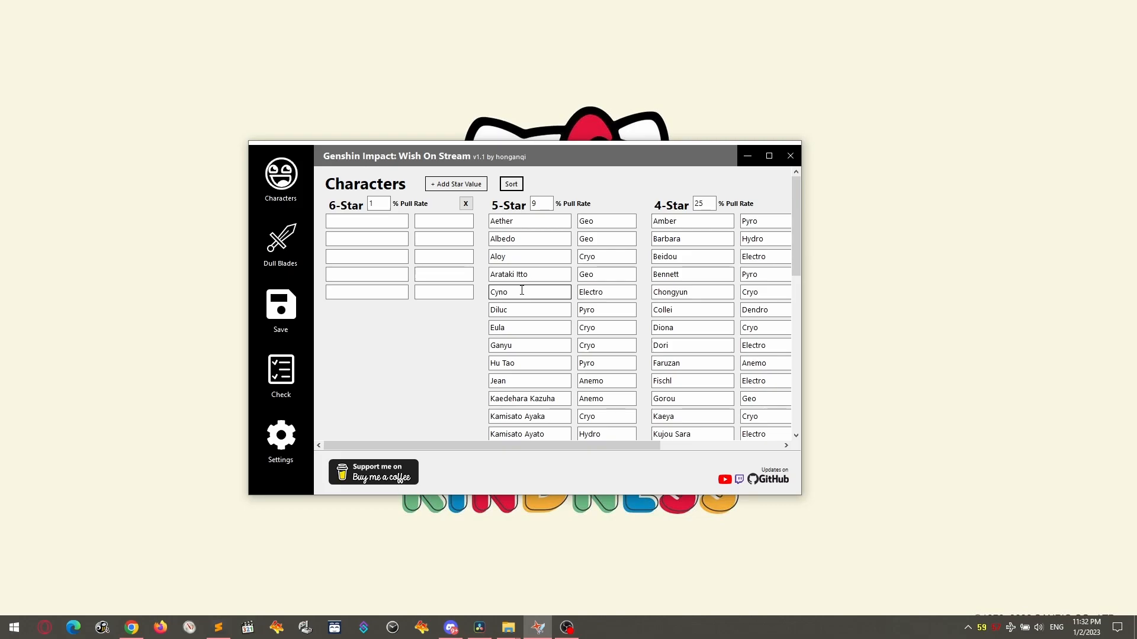
pyautogui.scroll(-8, 522, 290)
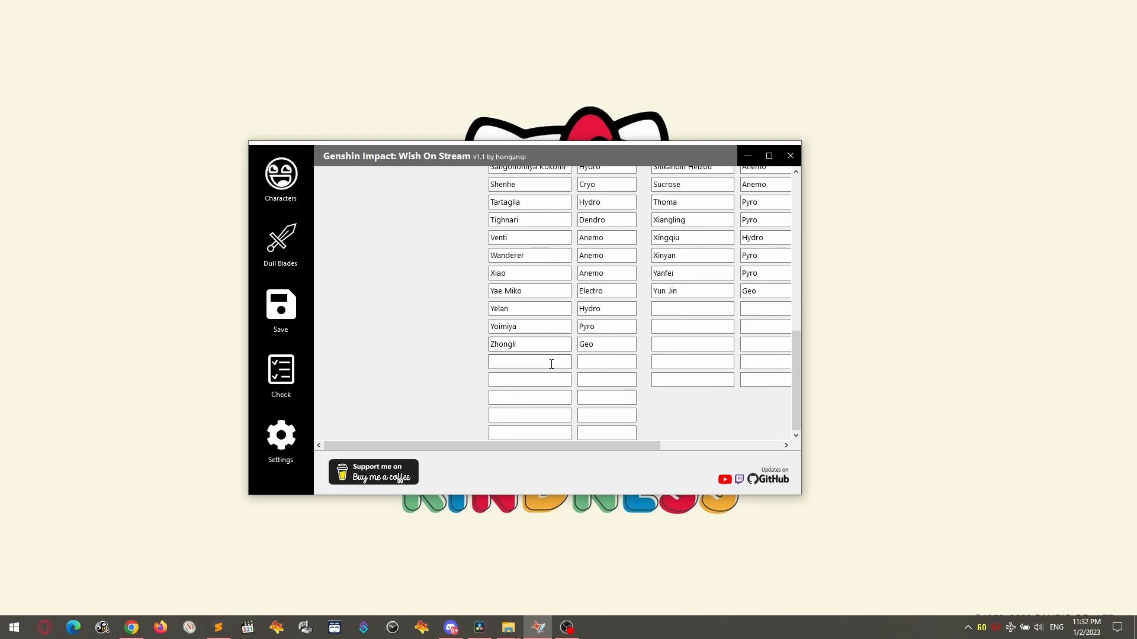
# Save the sorted character lists and delete the entire 6-Star column
pyautogui.click(283, 325)
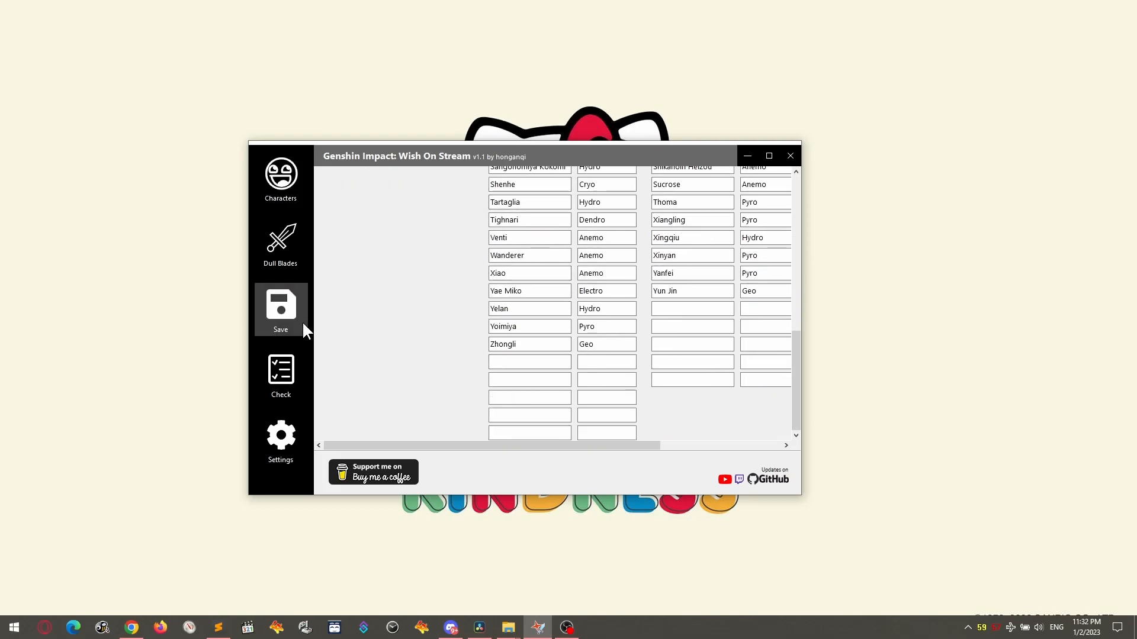
pyautogui.scroll(8, 471, 360)
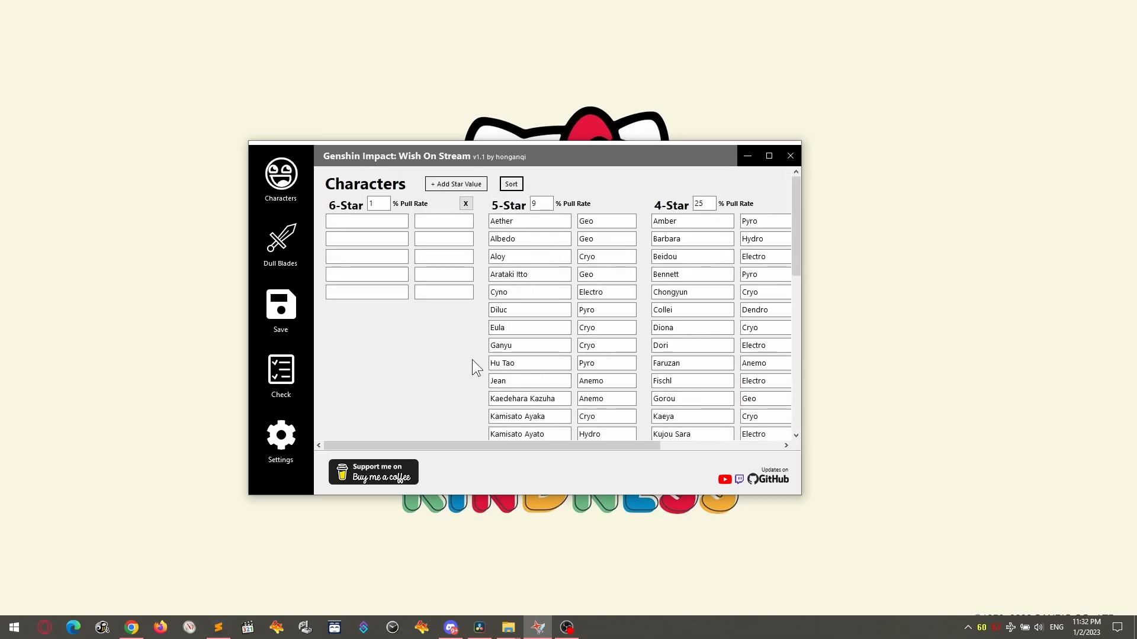
pyautogui.click(465, 203)
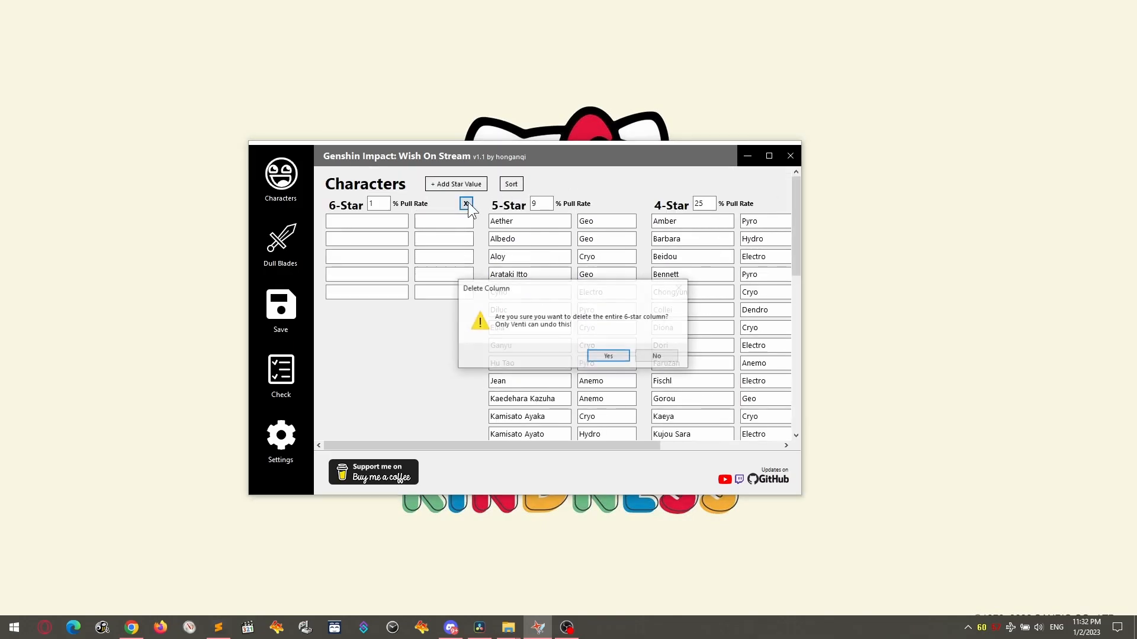
pyautogui.click(601, 358)
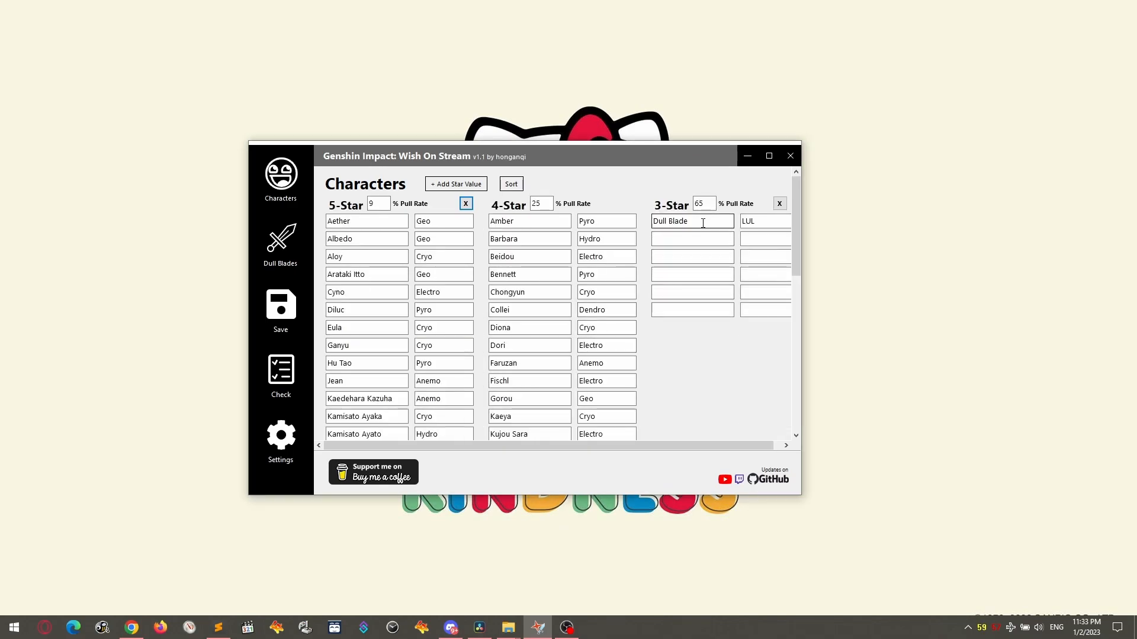
# Check the Dull Blades list and clear the Dull Blade name from the first row of the 3-Star characters
pyautogui.click(286, 264)
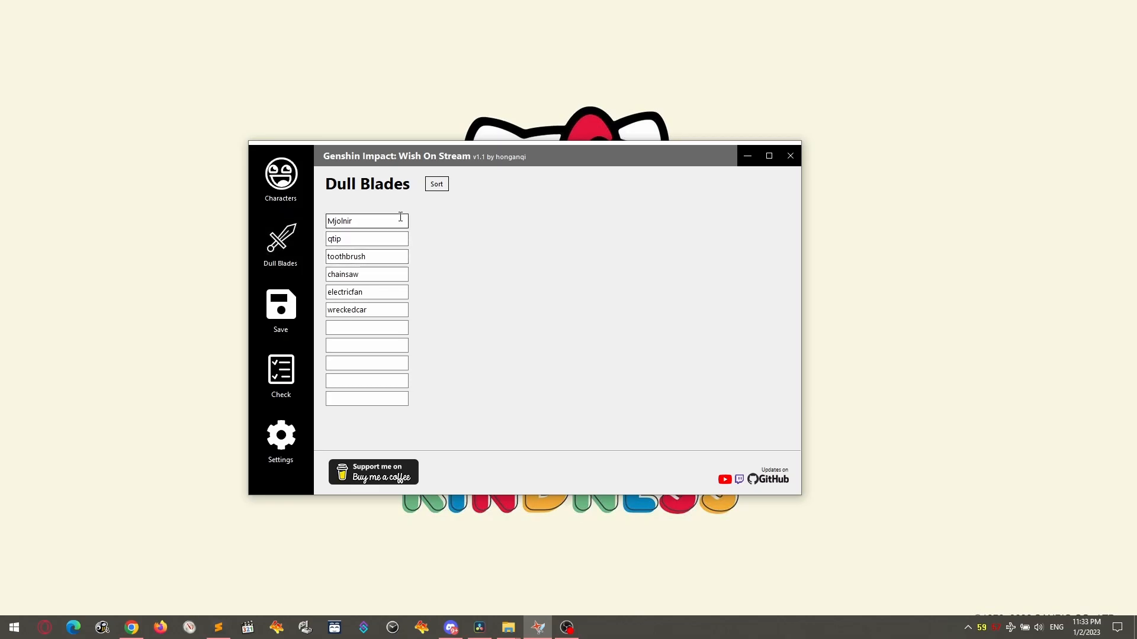
pyautogui.click(289, 199)
pyautogui.moveTo(691, 222); pyautogui.dragTo(578, 228)
pyautogui.press('BackSpace')
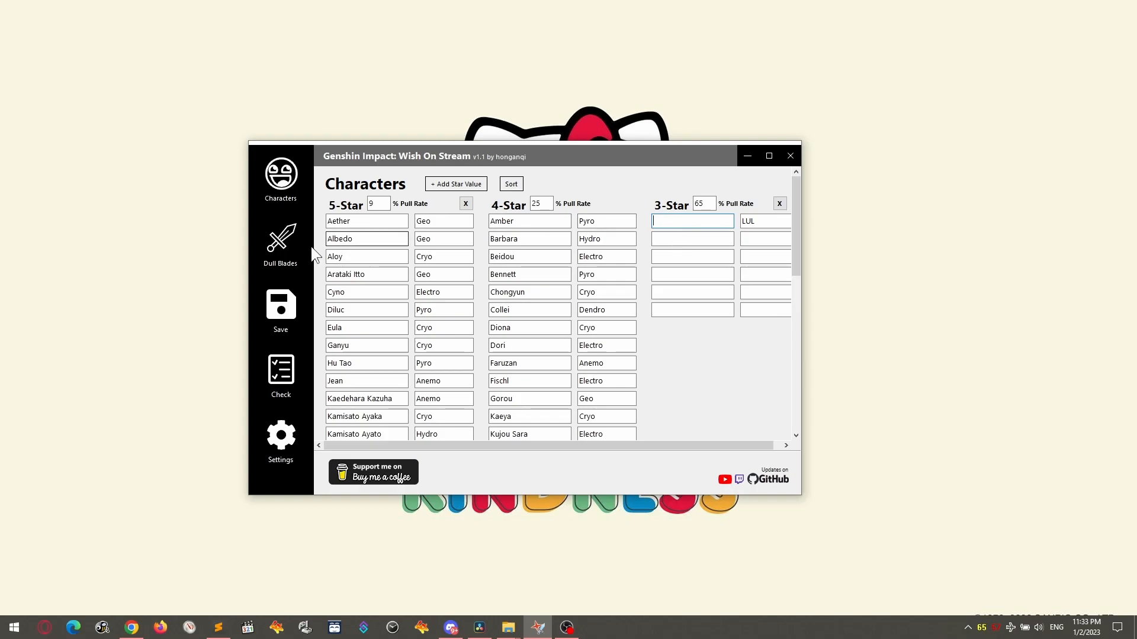
# Add Hello Kitty to the first empty row of the Dull Blades list
pyautogui.click(280, 242)
pyautogui.click(383, 330)
pyautogui.write('Hello Kitty')
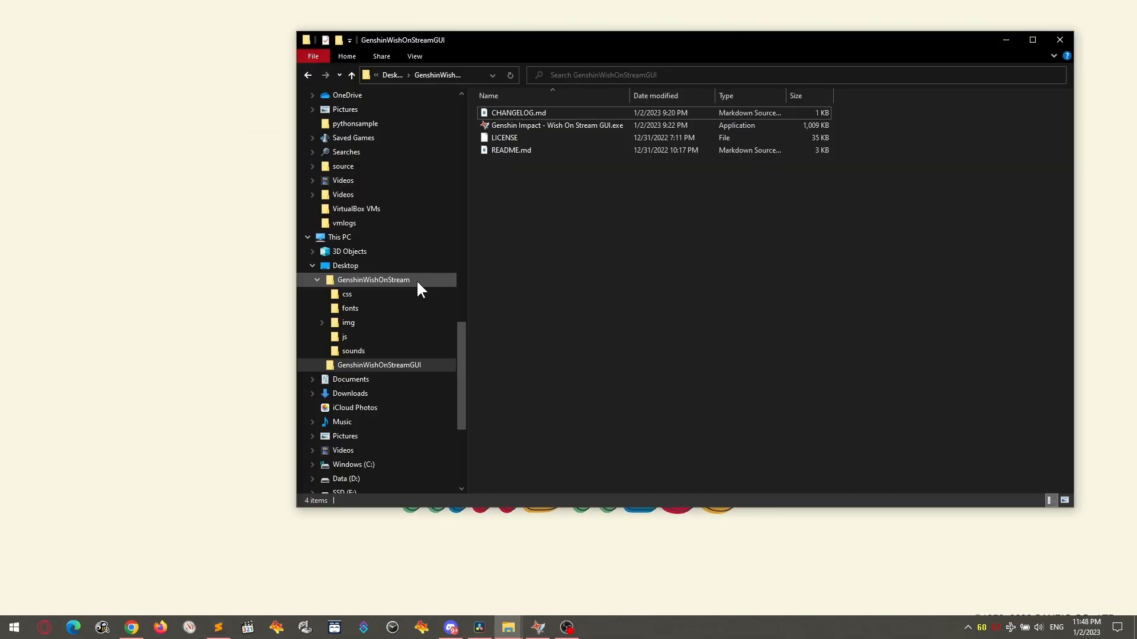
# Switch to File Explorer and paste the copied file into the characters folder inside GenshinWishOnStream's img folder
pyautogui.click(417, 279)
pyautogui.doubleClick(520, 137)
pyautogui.doubleClick(508, 112)
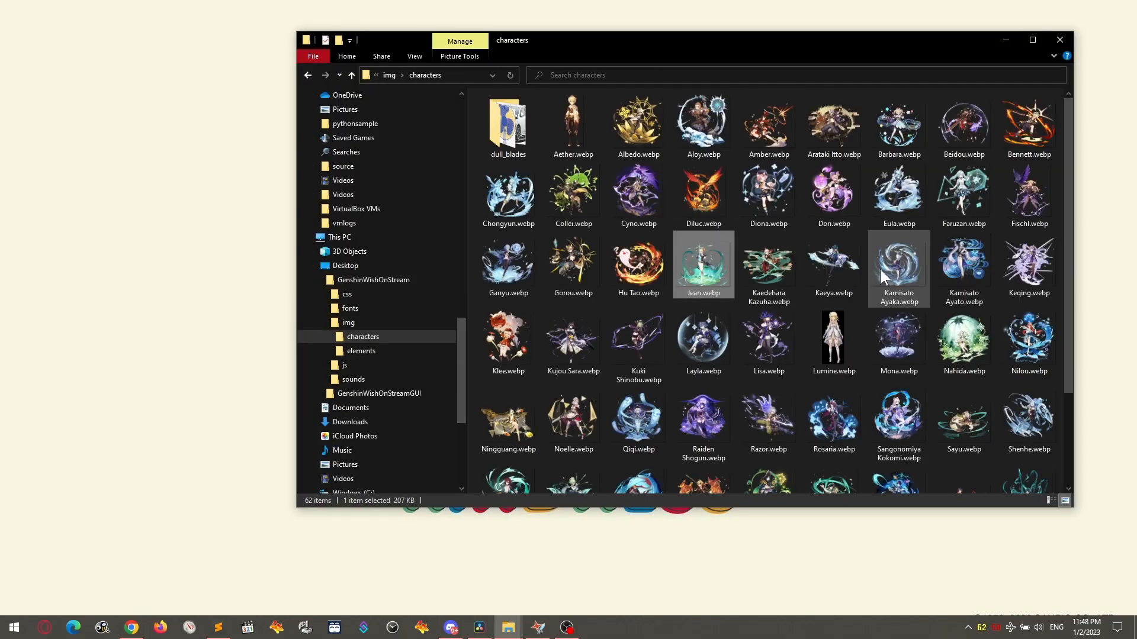
pyautogui.rightClick(868, 303)
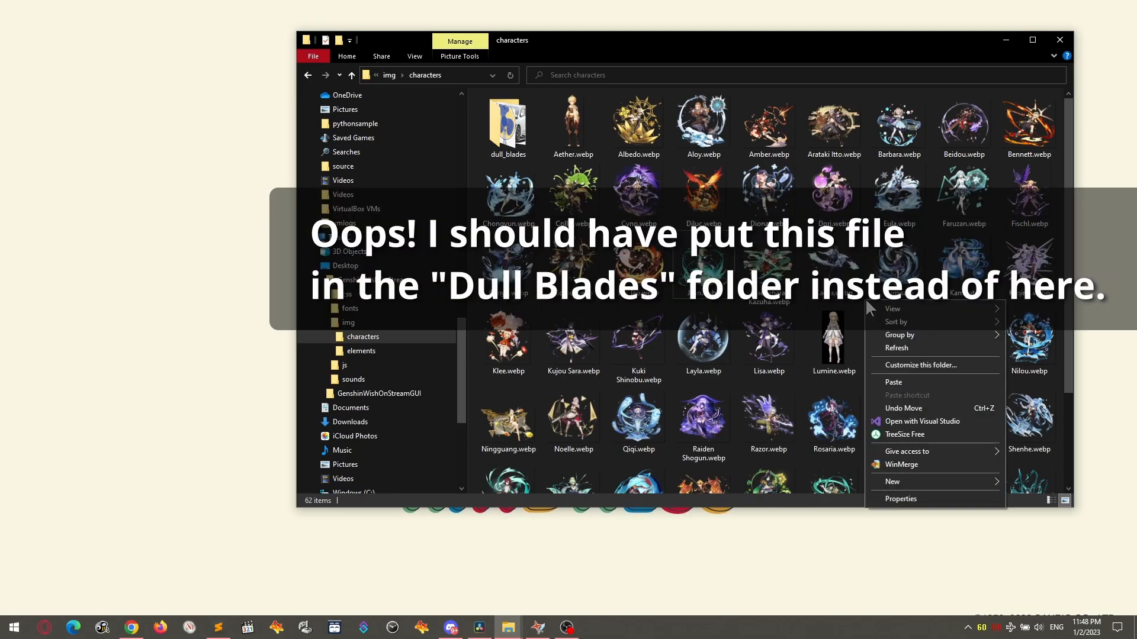
pyautogui.click(891, 382)
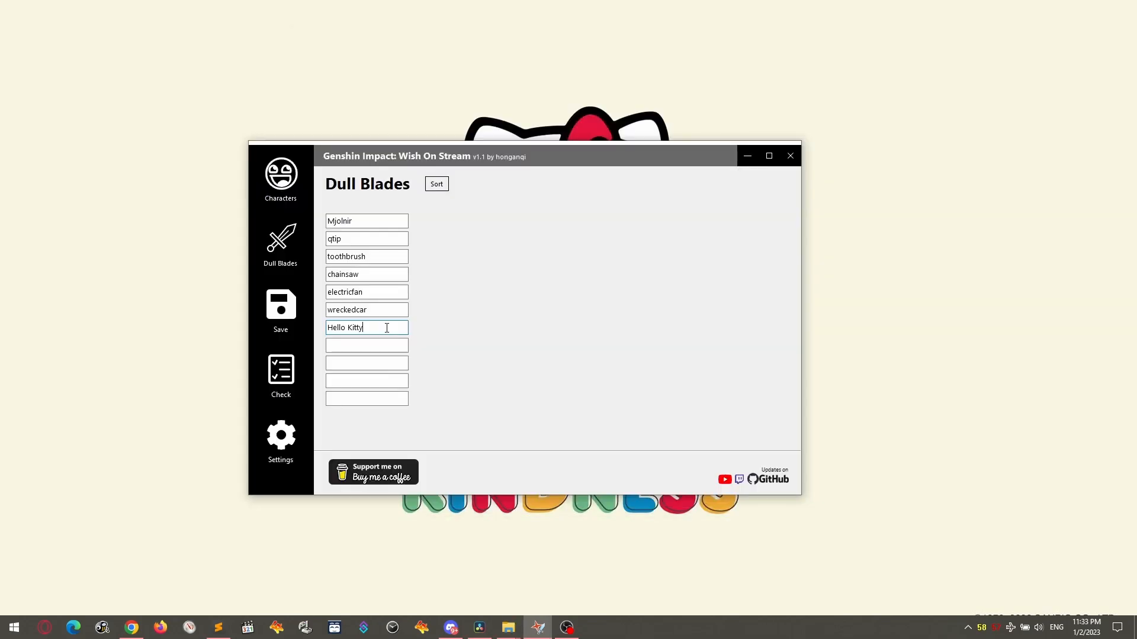
# Add a 2-star column with Dull Blade as its first character, and enter a custom character's name in the 3-Star column's first row
pyautogui.click(283, 193)
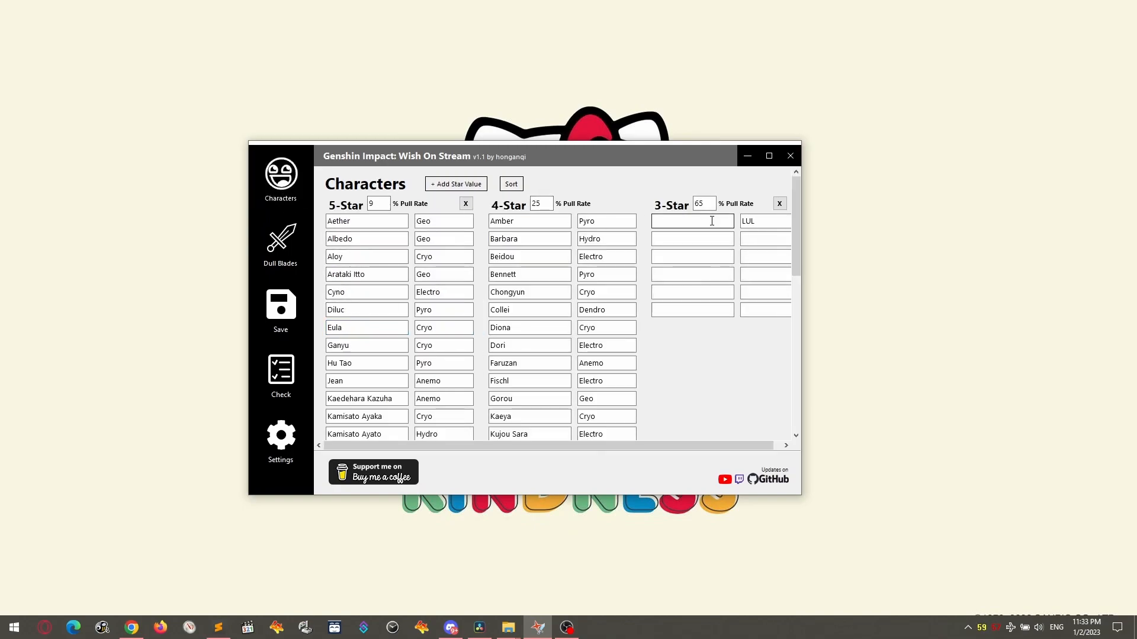
pyautogui.click(470, 184)
pyautogui.click(508, 198)
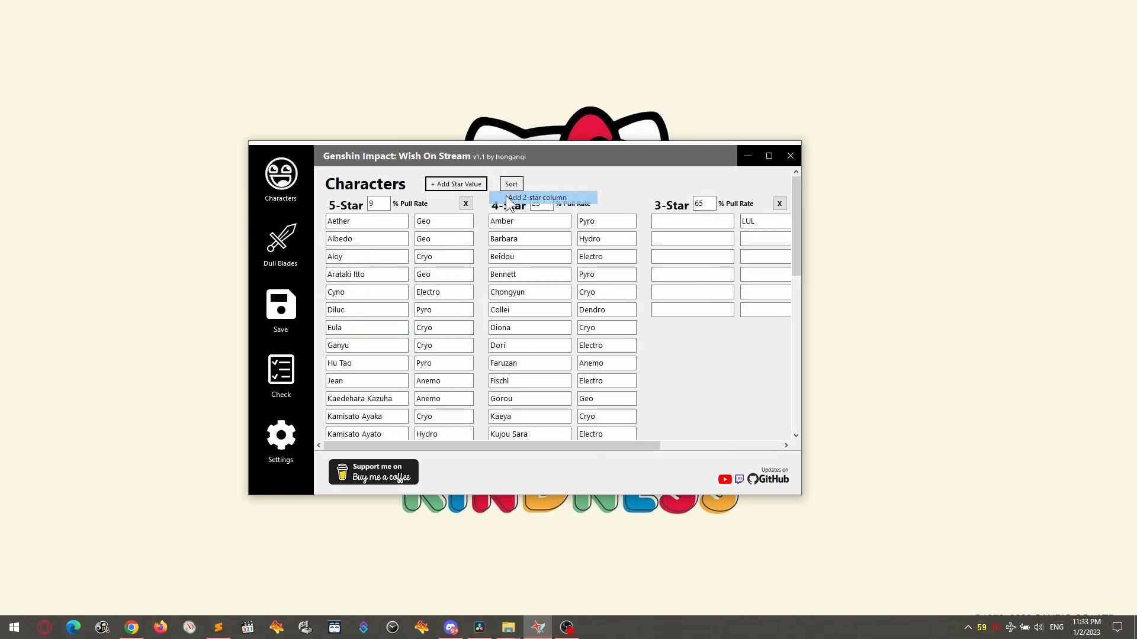
pyautogui.moveTo(462, 445); pyautogui.dragTo(558, 445)
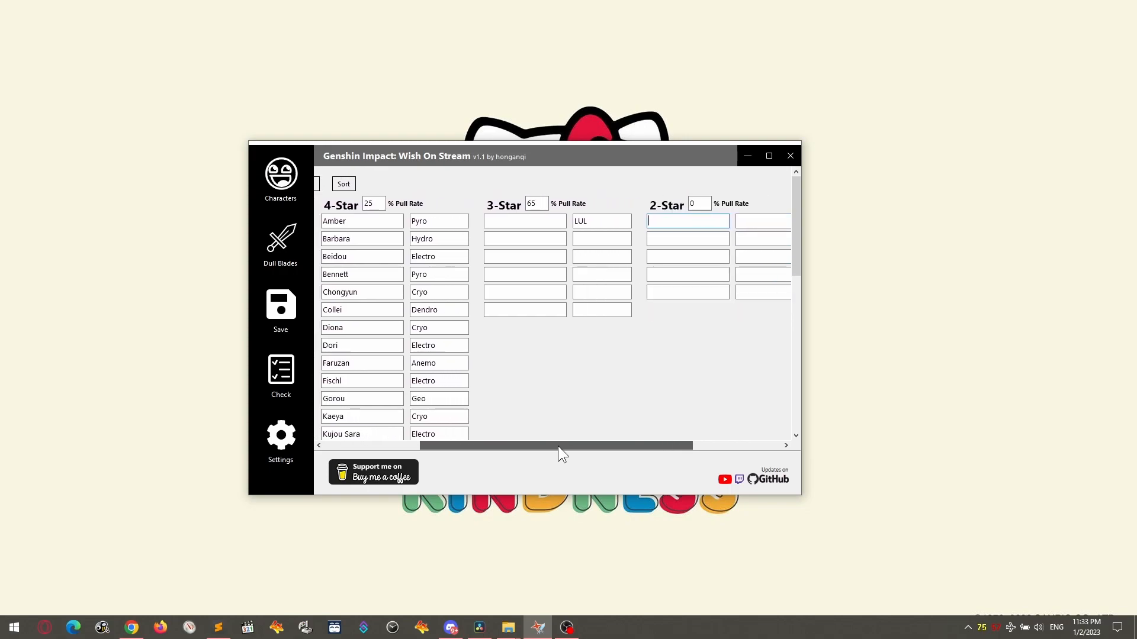
pyautogui.write('Dull Blade')
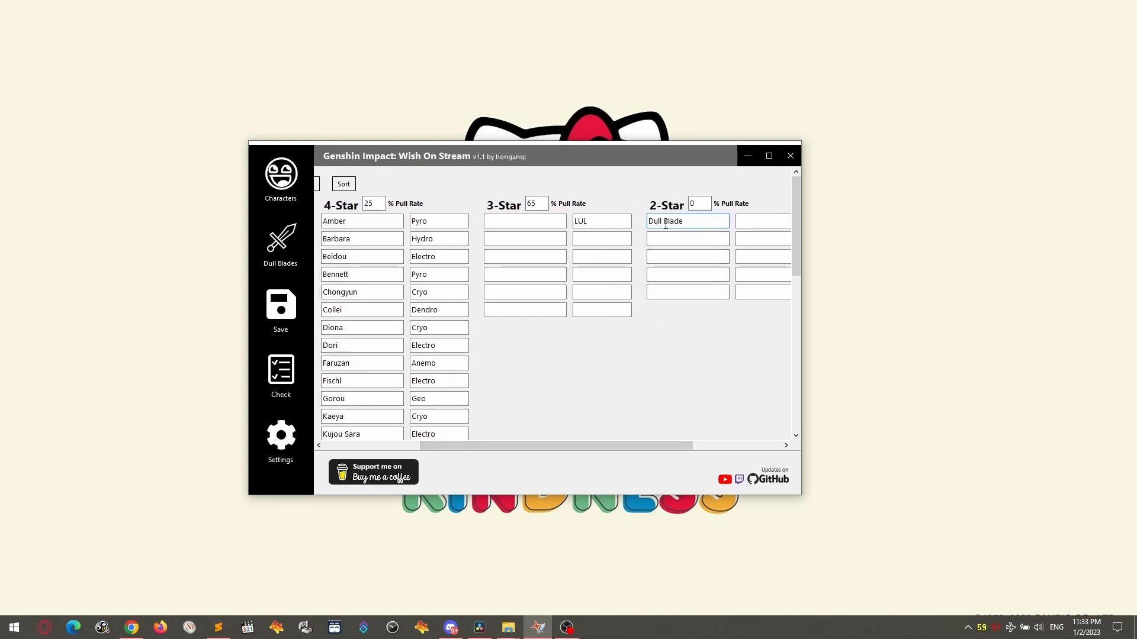
pyautogui.click(536, 222)
pyautogui.write('Archie')
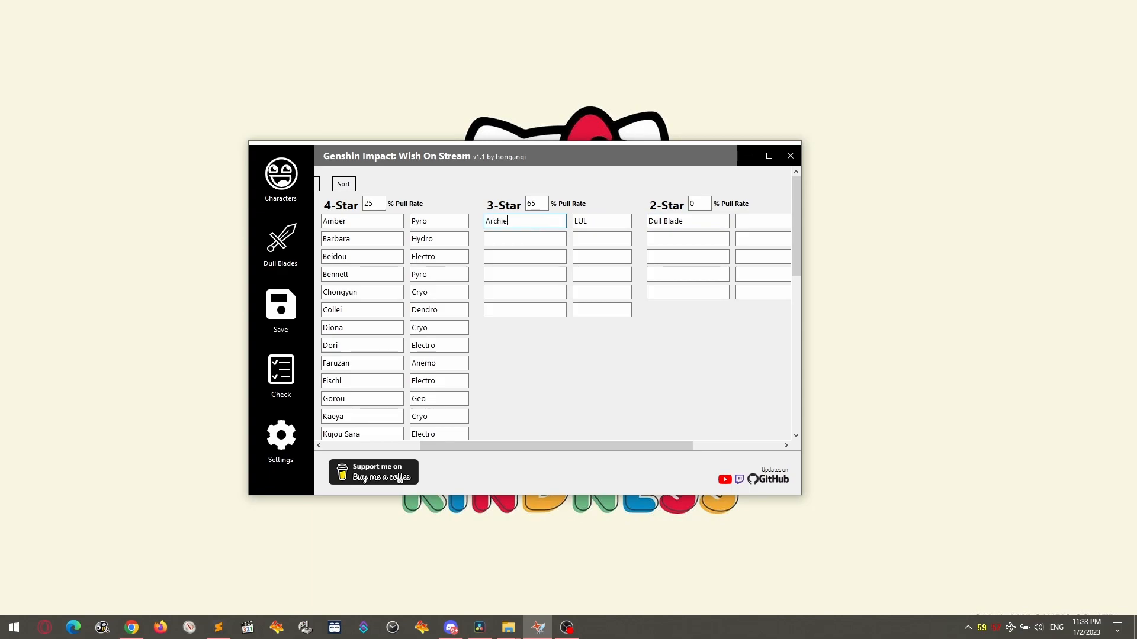